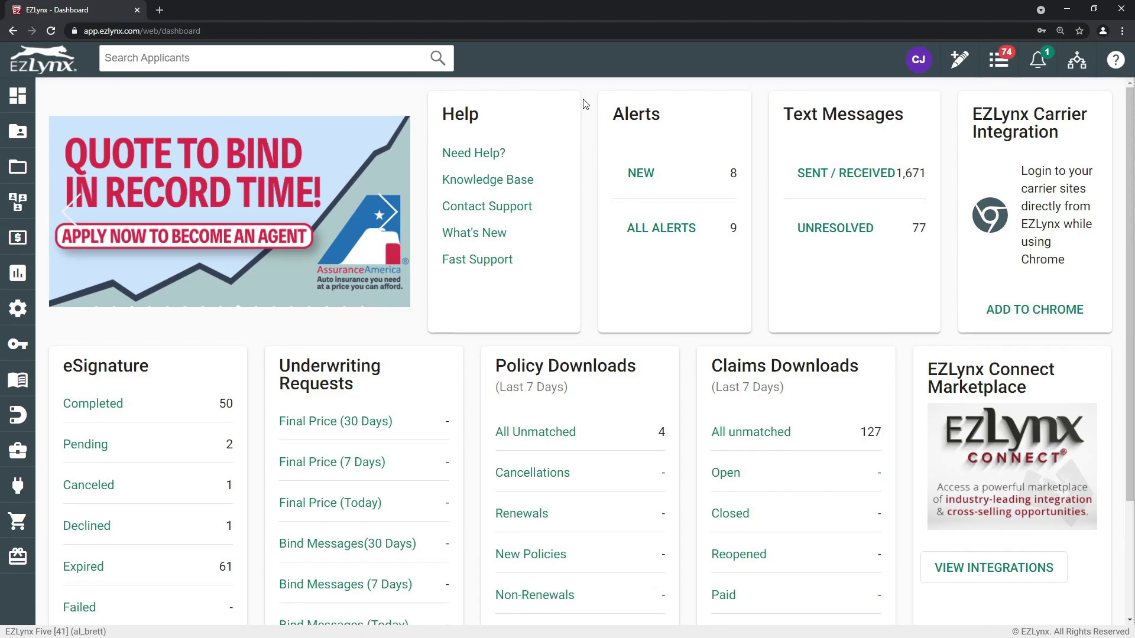
Open the support help panel and search the help articles for 'esignature'.
{"action": "left_click", "coordinate": [1115, 61]}
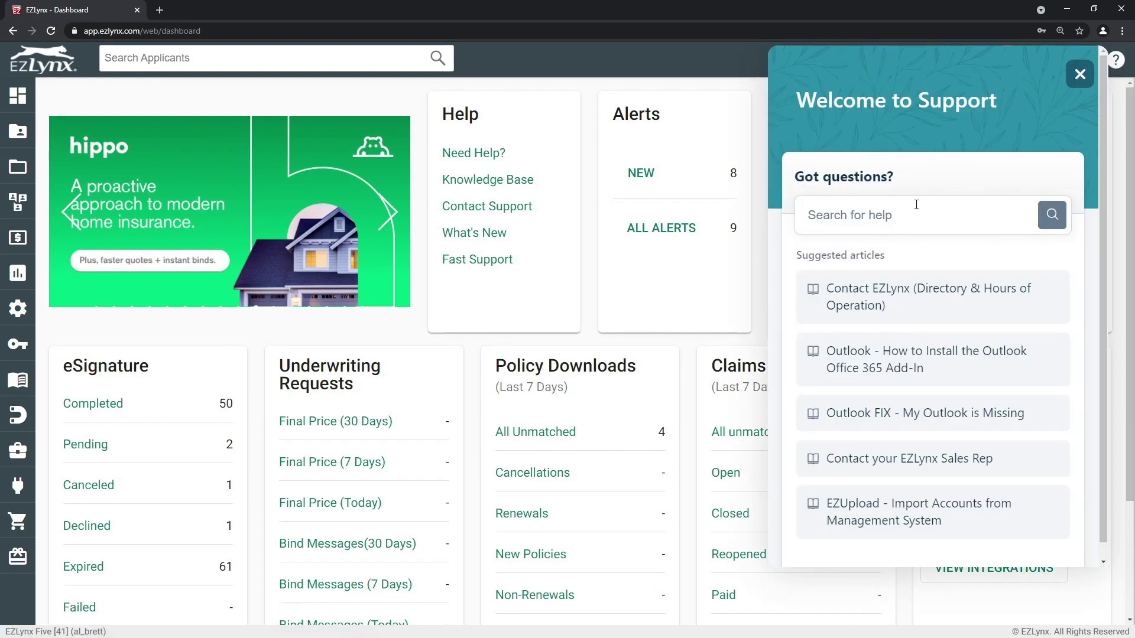
{"action": "scroll", "coordinate": [902, 316], "scroll_direction": "down", "scroll_amount": 1}
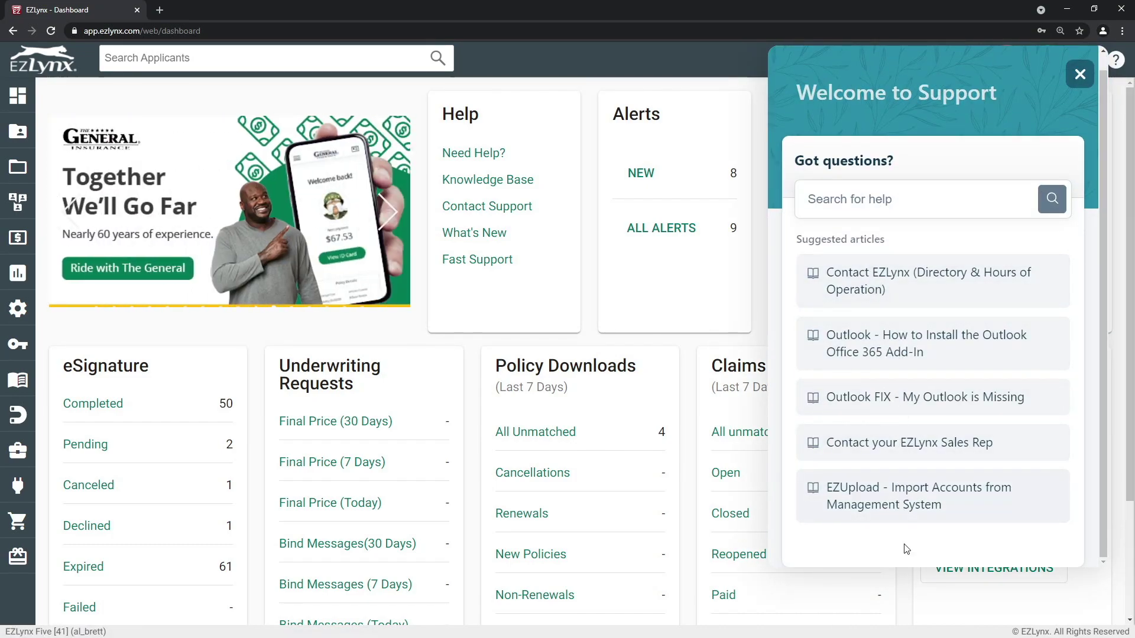
{"action": "left_click", "coordinate": [886, 203]}
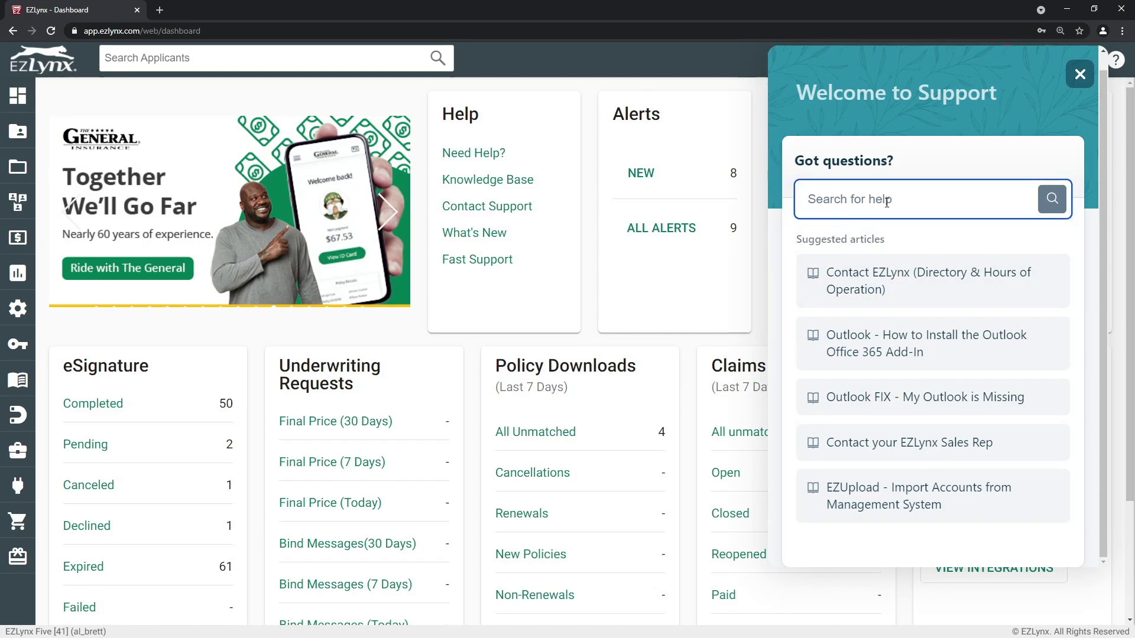
{"action": "type", "text": "esignature"}
{"action": "key", "text": "Return"}
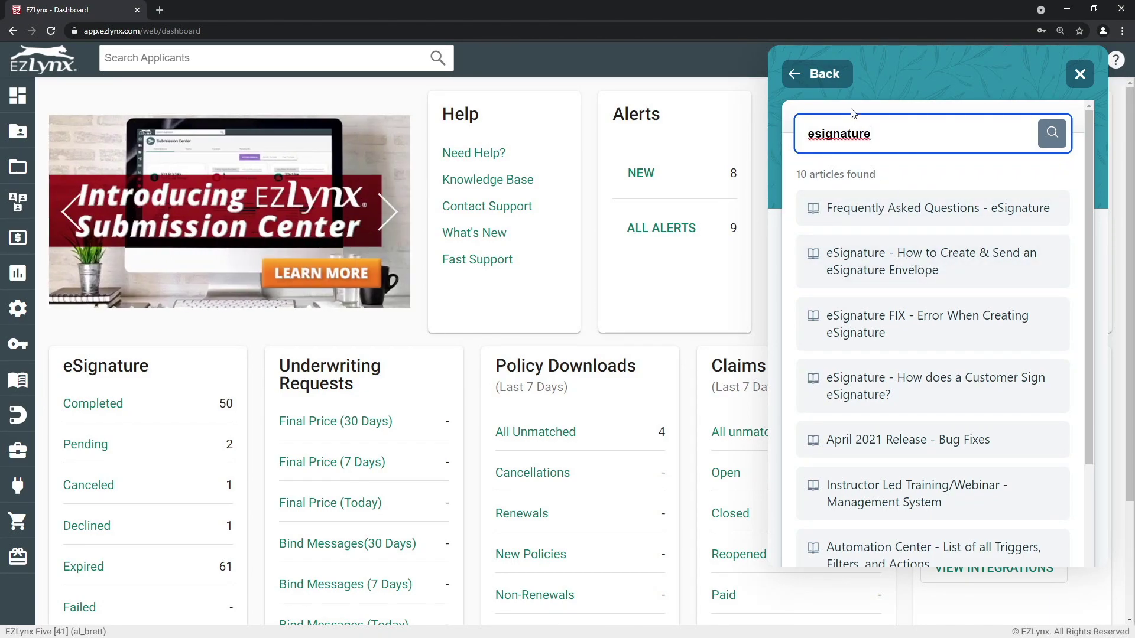
Search for 'clearent', read the Client Center - Payment Processor article, and return to the results.
{"action": "left_click_drag", "start_coordinate": [878, 133], "coordinate": [795, 136]}
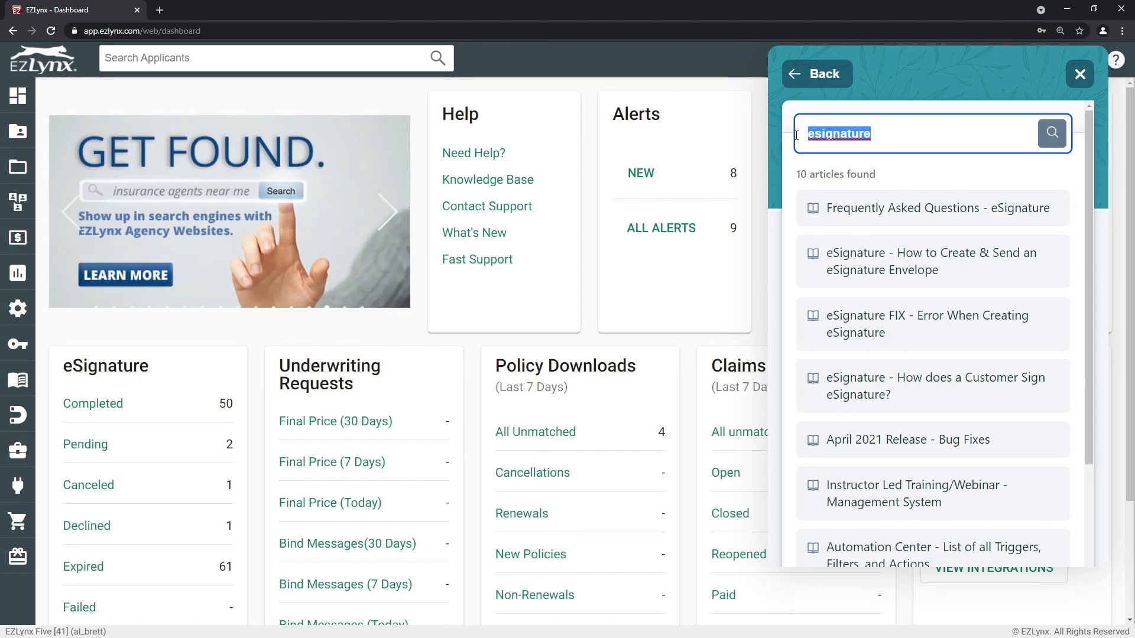
{"action": "type", "text": "clearen"}
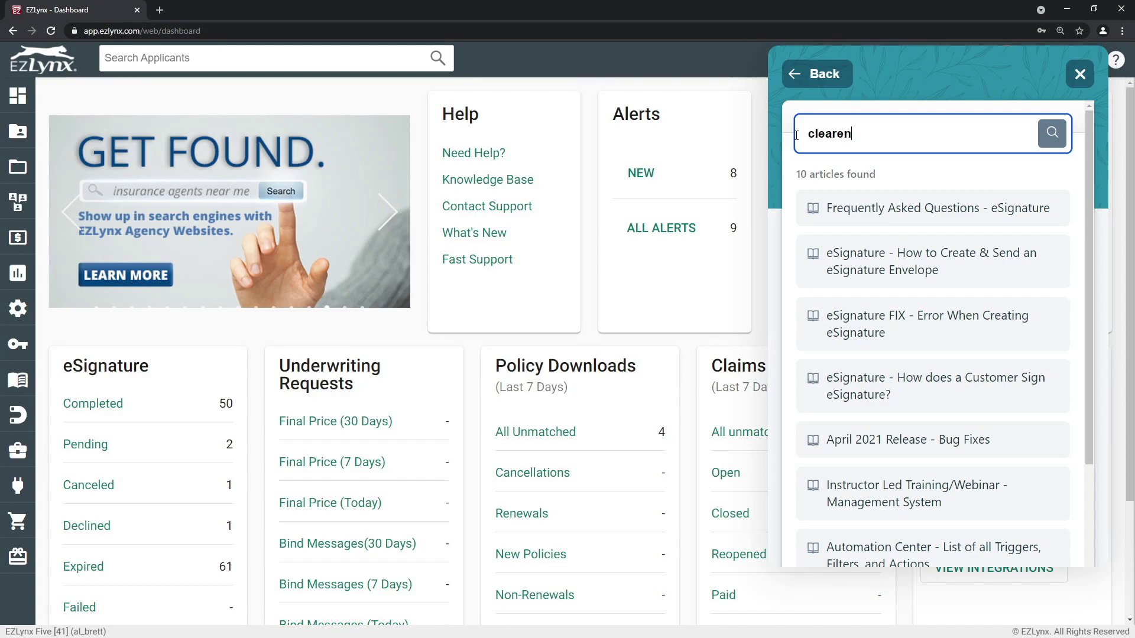
{"action": "type", "text": "t"}
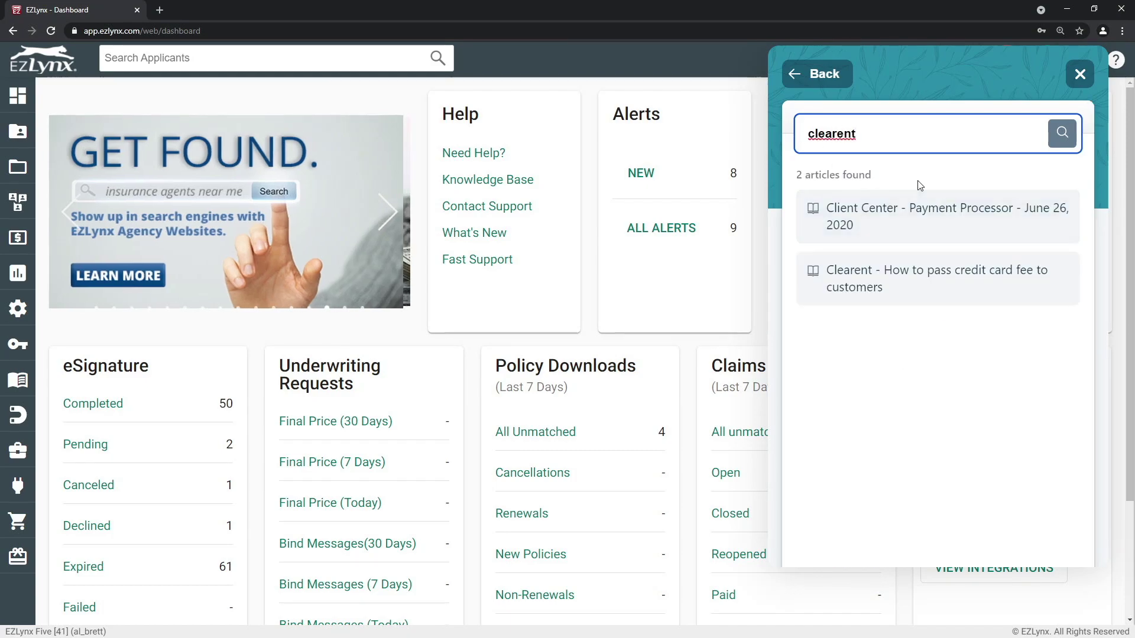
{"action": "left_click", "coordinate": [922, 239]}
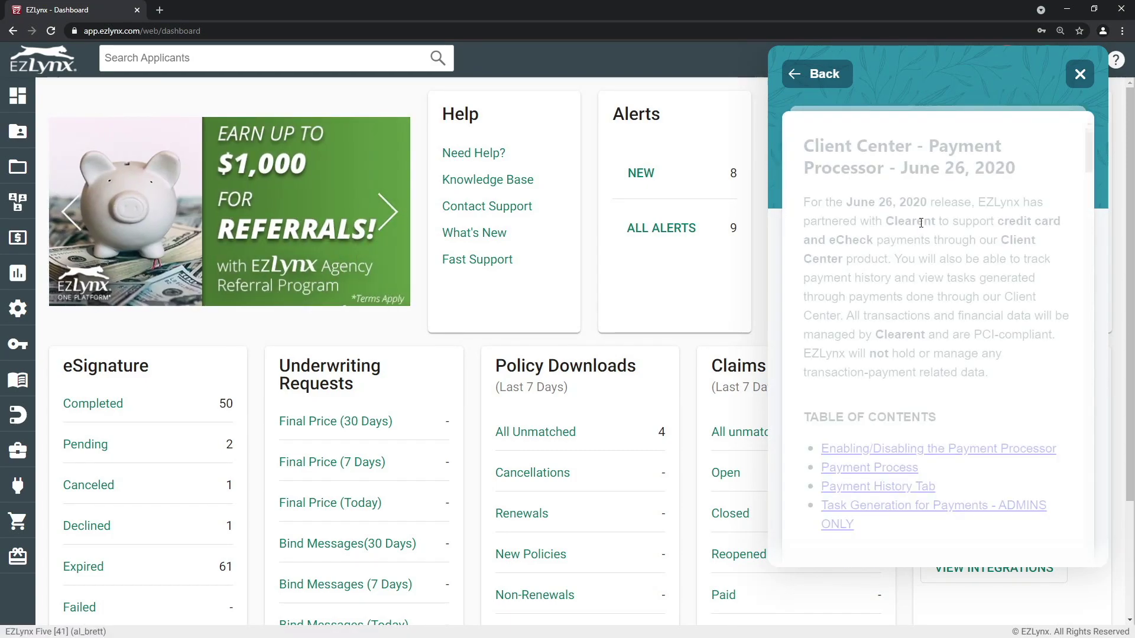
{"action": "scroll", "coordinate": [921, 330], "scroll_direction": "down", "scroll_amount": 1}
{"action": "scroll", "coordinate": [921, 331], "scroll_direction": "down", "scroll_amount": 7}
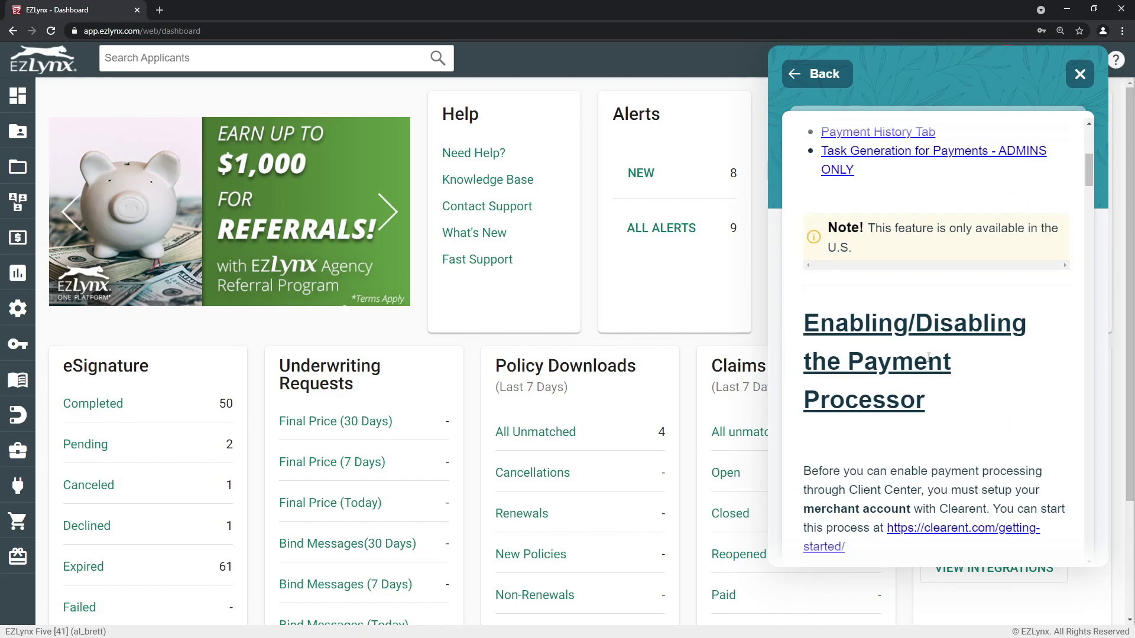
{"action": "scroll", "coordinate": [927, 363], "scroll_direction": "up", "scroll_amount": 7}
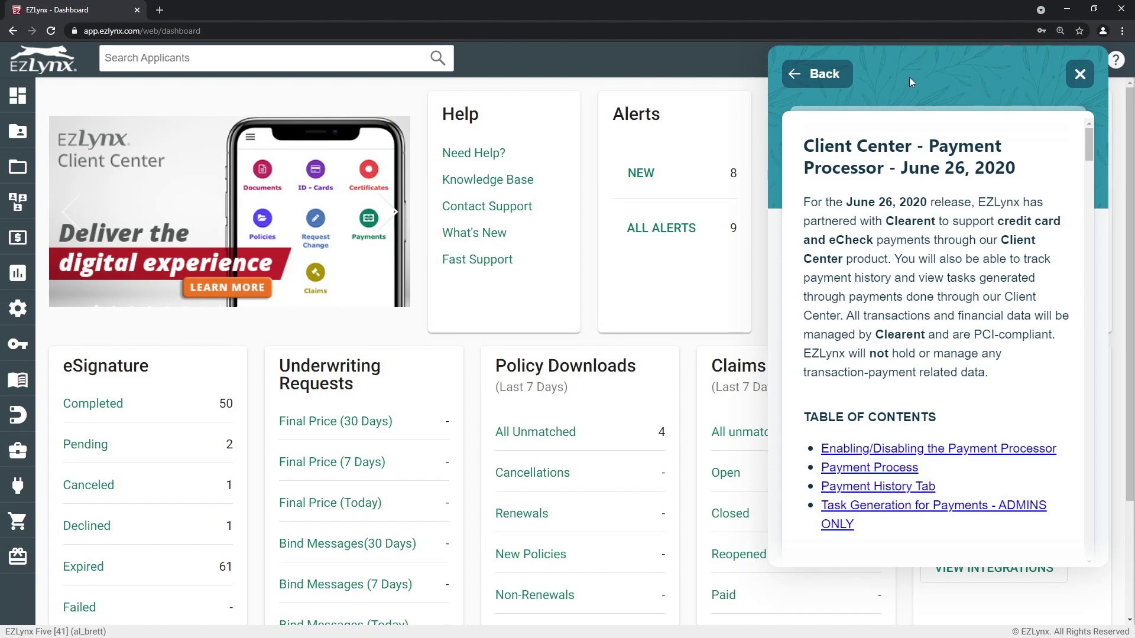
{"action": "left_click", "coordinate": [817, 79]}
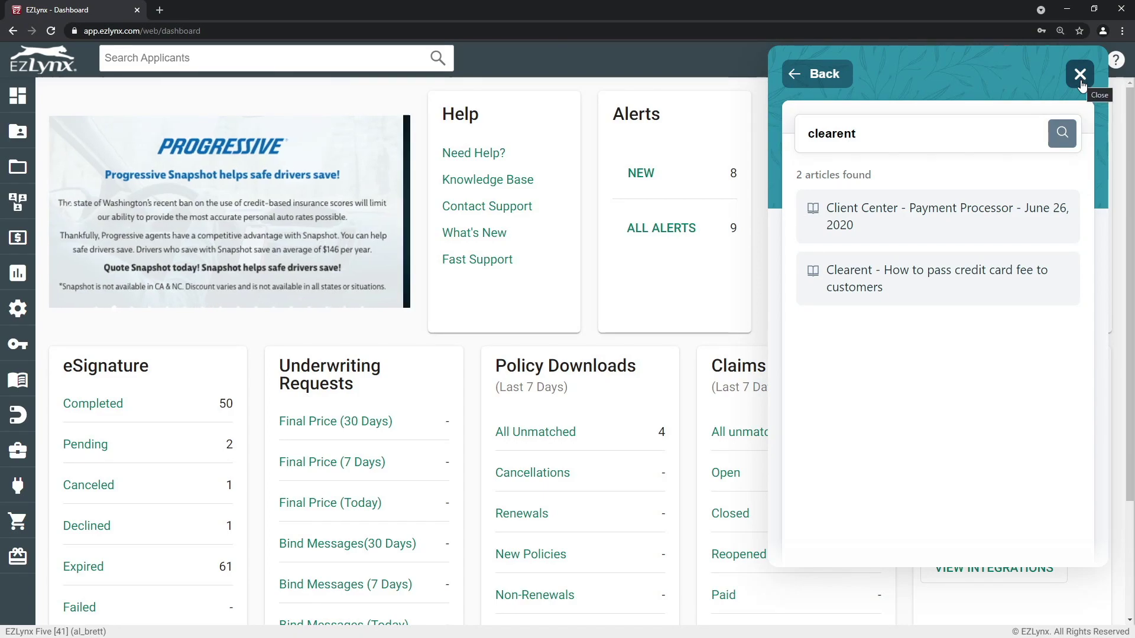
Close the help panel and scroll through the Training - EZLynx 5 playlist videos.
{"action": "left_click", "coordinate": [1080, 75]}
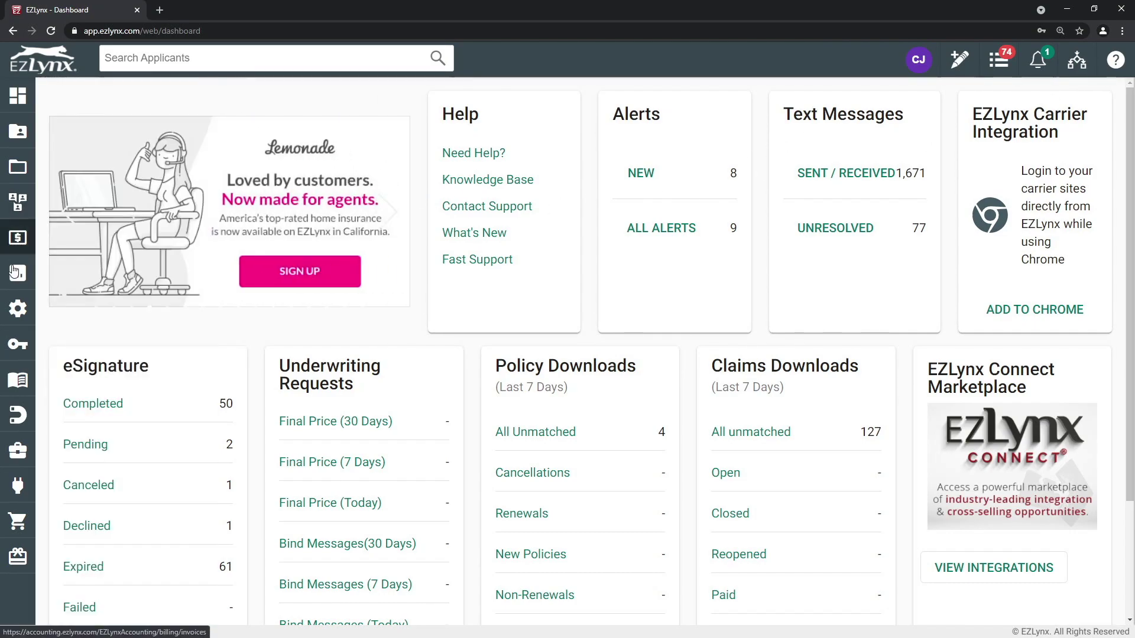
{"action": "mouse_move", "coordinate": [14, 390]}
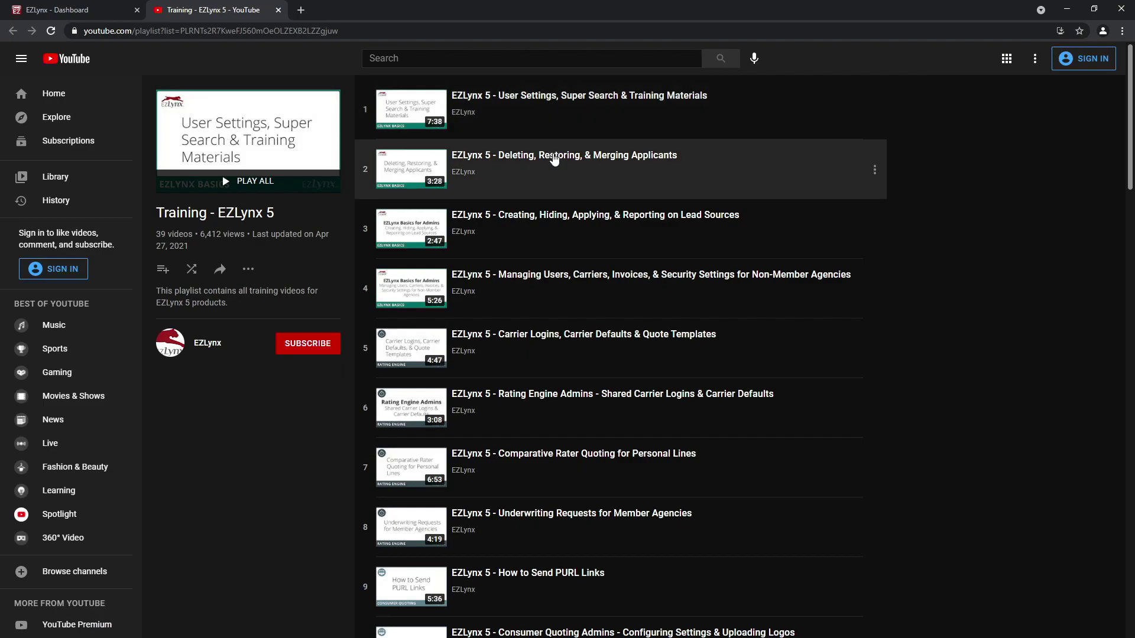
{"action": "scroll", "coordinate": [554, 162], "scroll_direction": "down", "scroll_amount": 8}
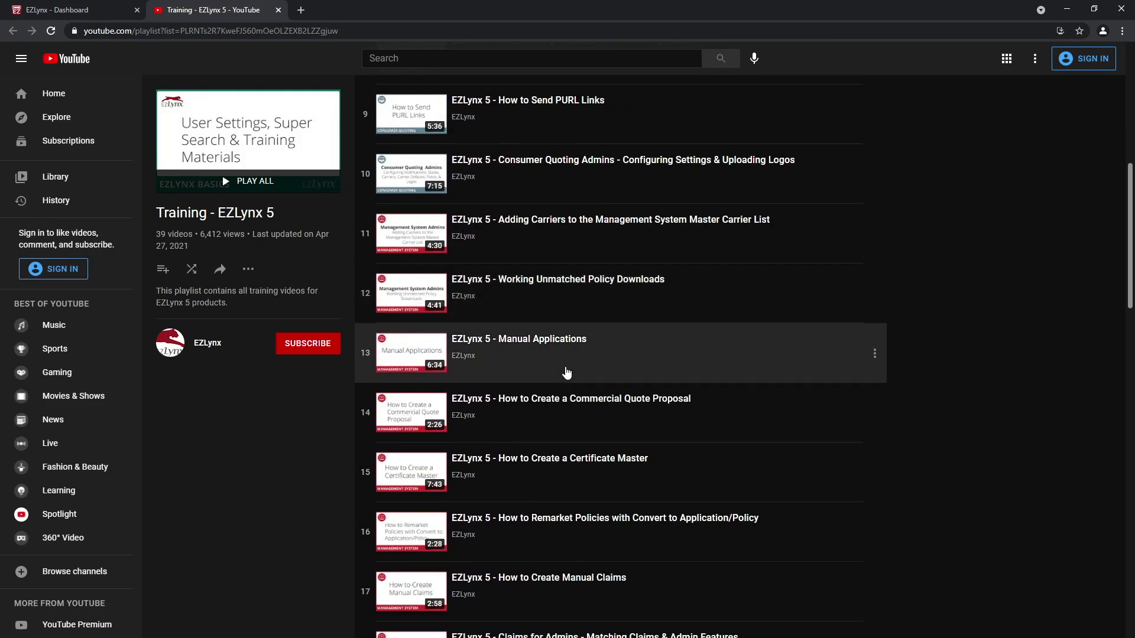
{"action": "scroll", "coordinate": [566, 373], "scroll_direction": "down", "scroll_amount": 2}
{"action": "scroll", "coordinate": [562, 372], "scroll_direction": "up", "scroll_amount": 9}
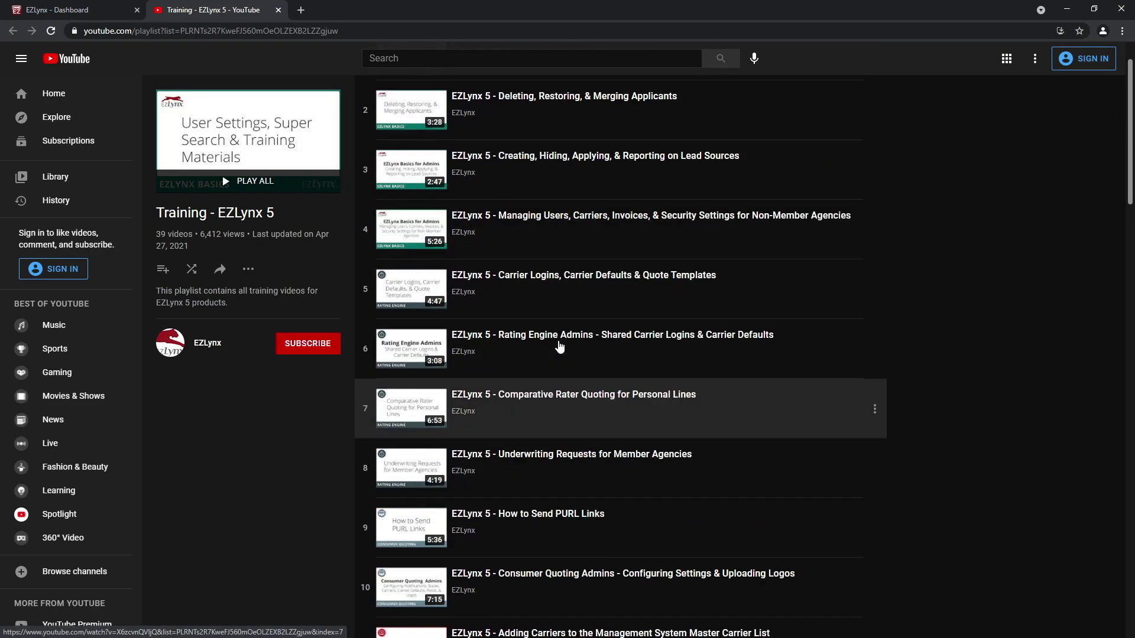
{"action": "scroll", "coordinate": [560, 347], "scroll_direction": "up", "scroll_amount": 1}
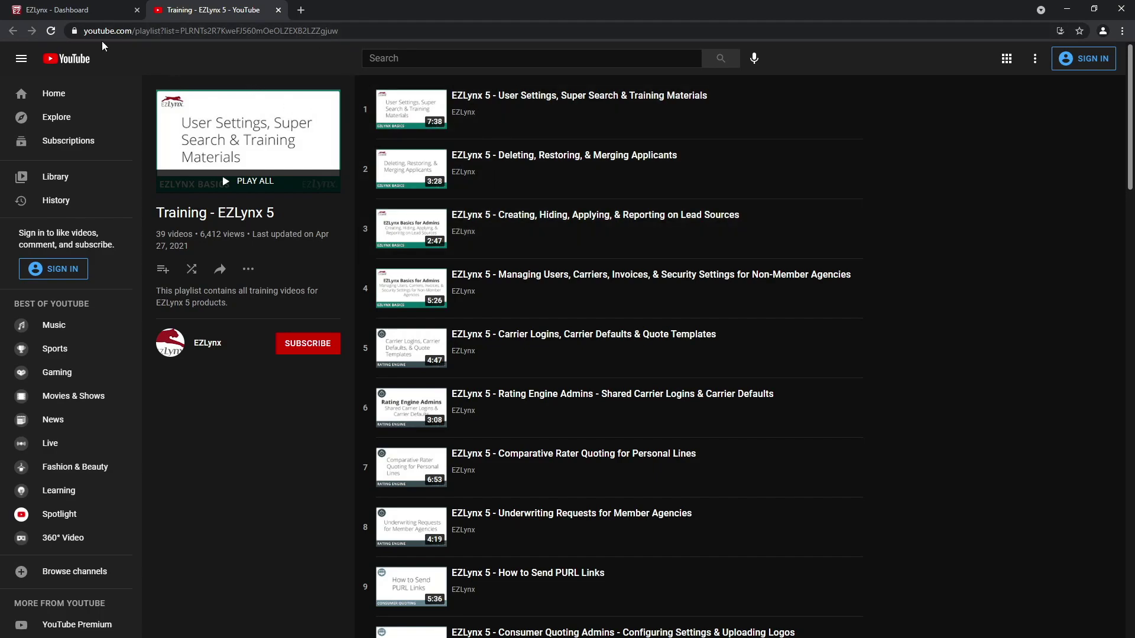
Open the Interactive Training Webinars page, browse the Monday and Tuesday sessions, and return to the dashboard.
{"action": "left_click", "coordinate": [68, 11]}
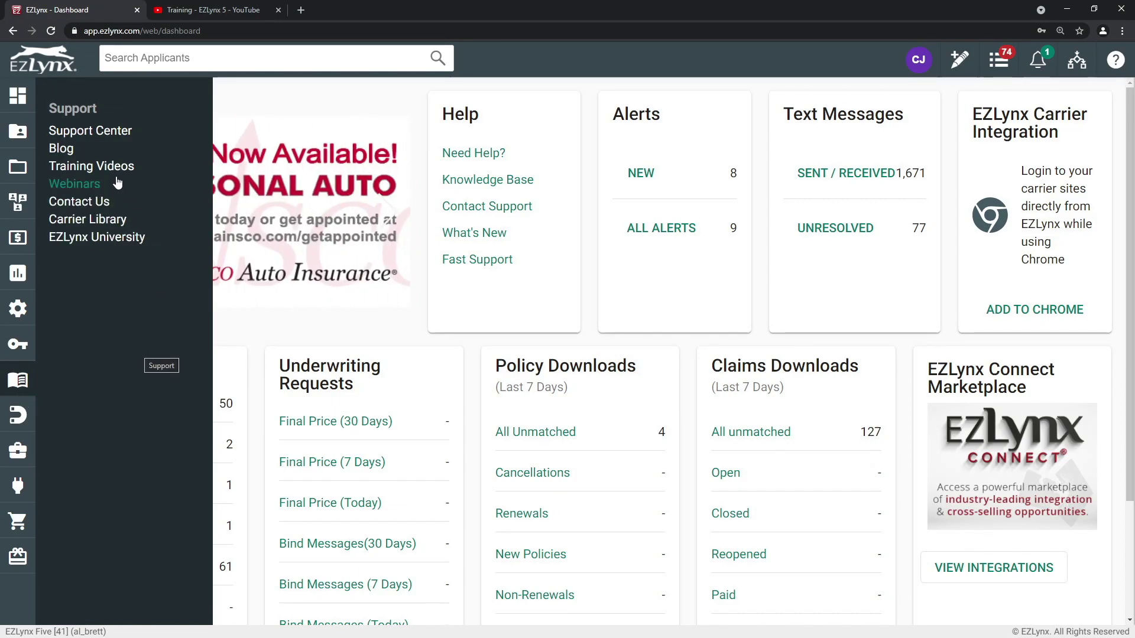
{"action": "left_click", "coordinate": [87, 180]}
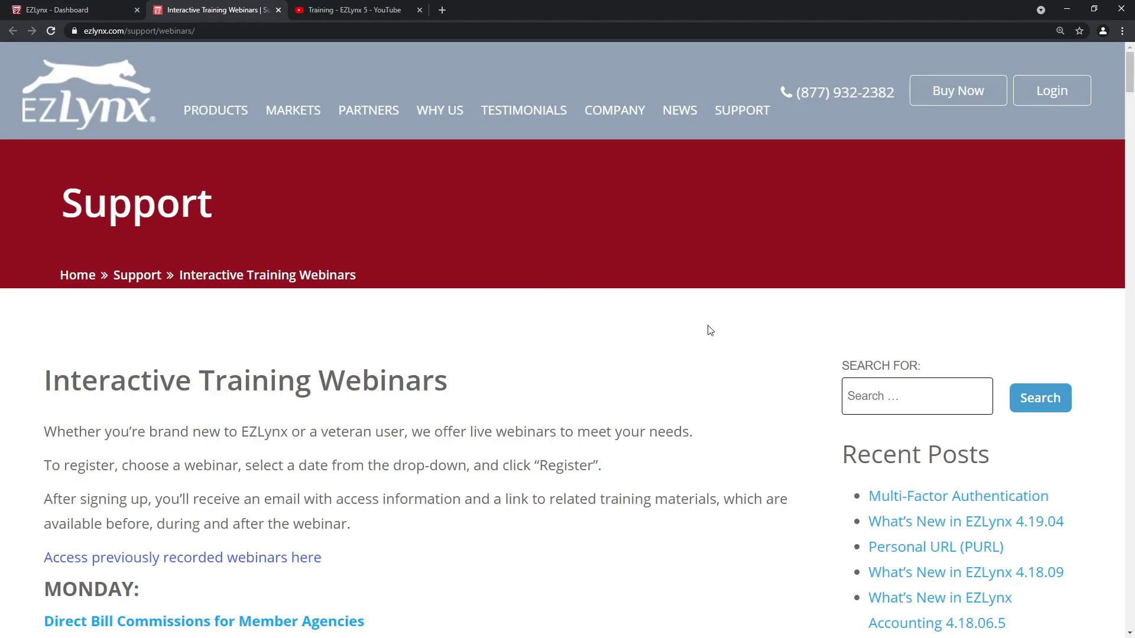
{"action": "scroll", "coordinate": [660, 371], "scroll_direction": "down", "scroll_amount": 1}
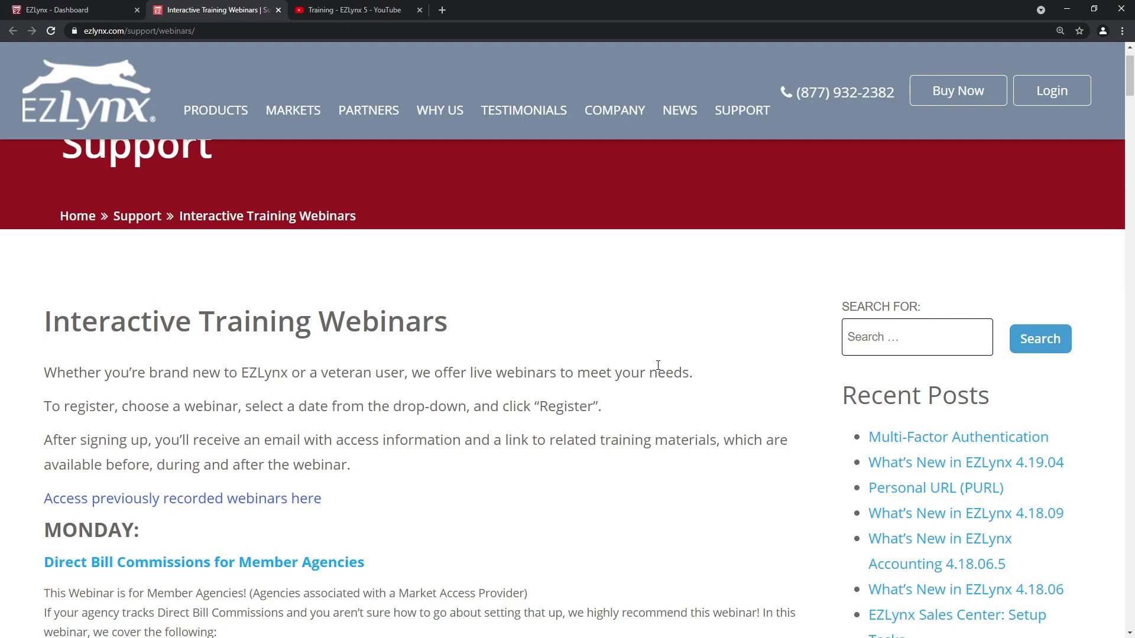
{"action": "scroll", "coordinate": [622, 363], "scroll_direction": "down", "scroll_amount": 4}
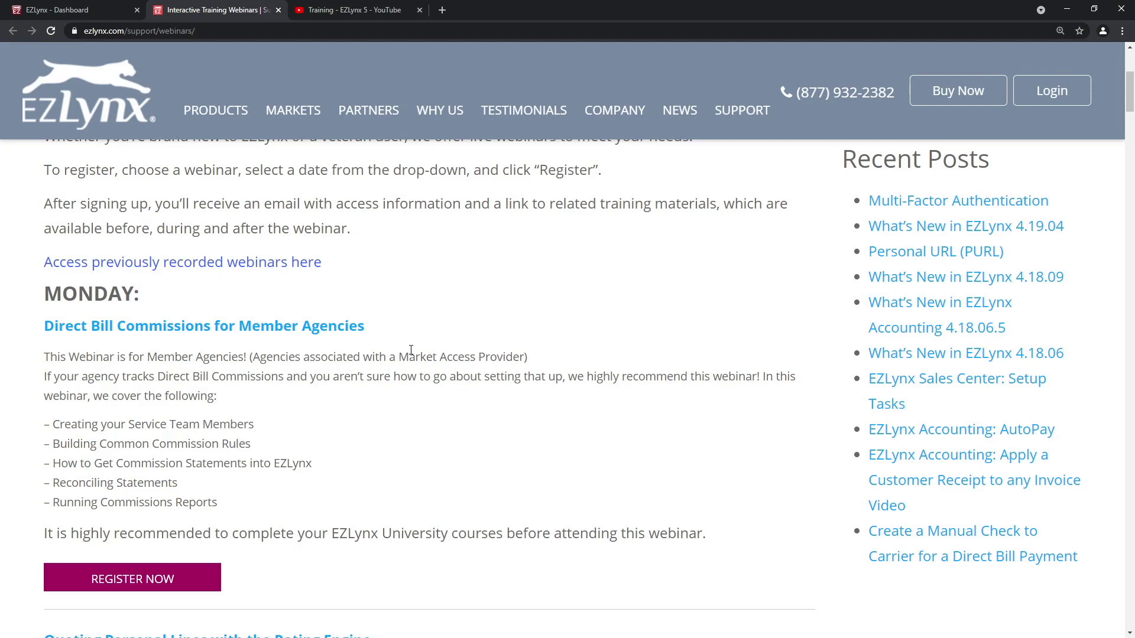
{"action": "scroll", "coordinate": [410, 350], "scroll_direction": "down", "scroll_amount": 4}
{"action": "scroll", "coordinate": [241, 333], "scroll_direction": "down", "scroll_amount": 1}
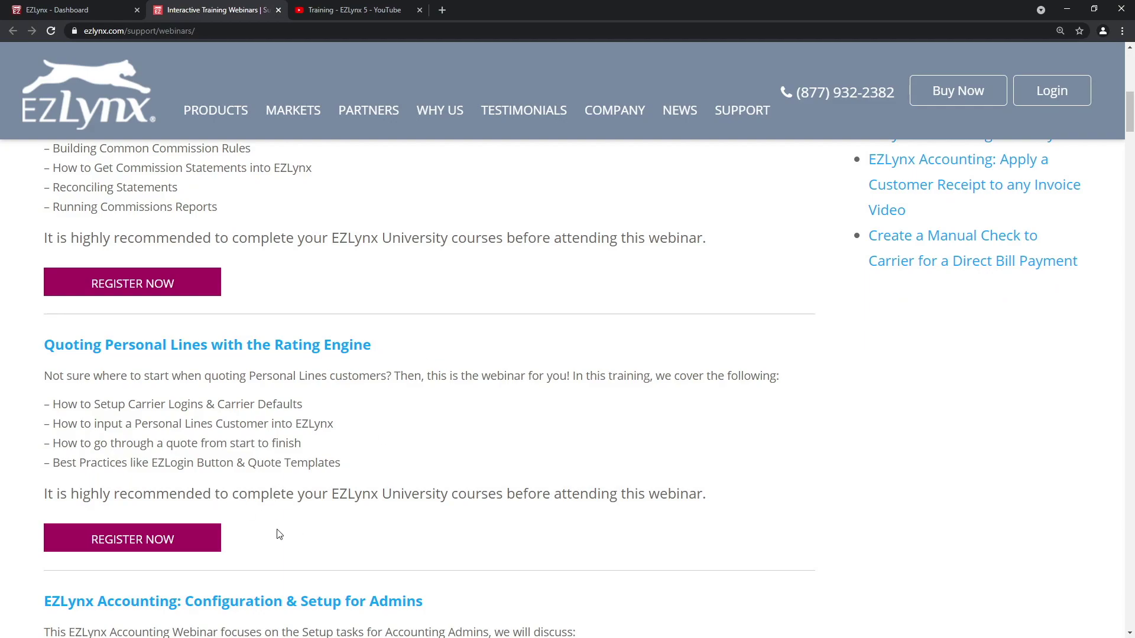
{"action": "scroll", "coordinate": [280, 533], "scroll_direction": "down", "scroll_amount": 6}
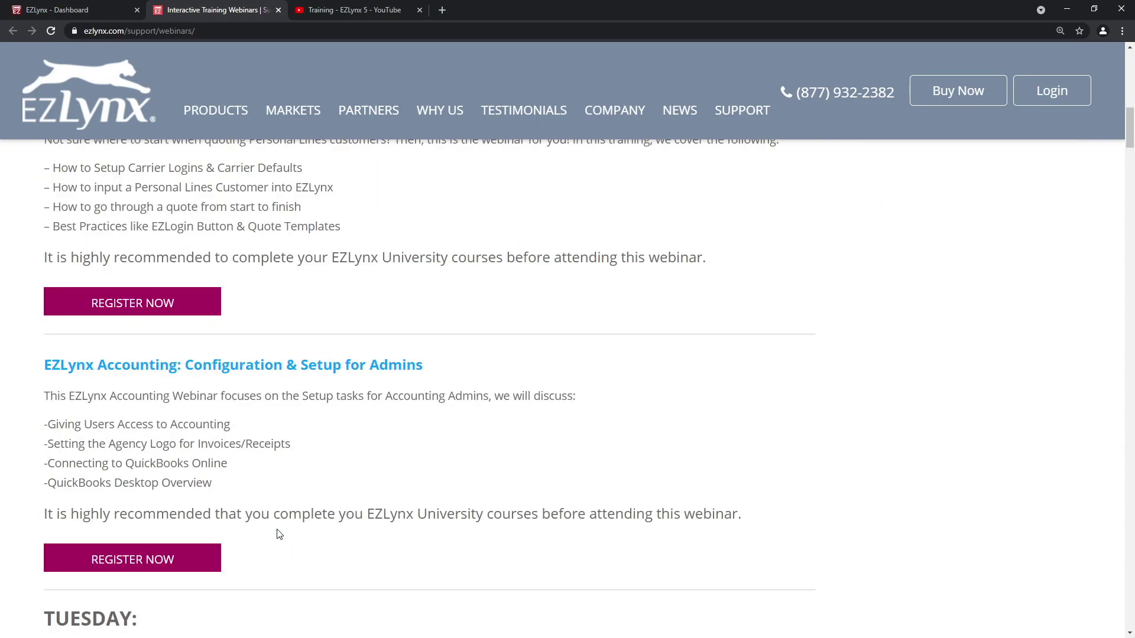
{"action": "scroll", "coordinate": [280, 533], "scroll_direction": "down", "scroll_amount": 2}
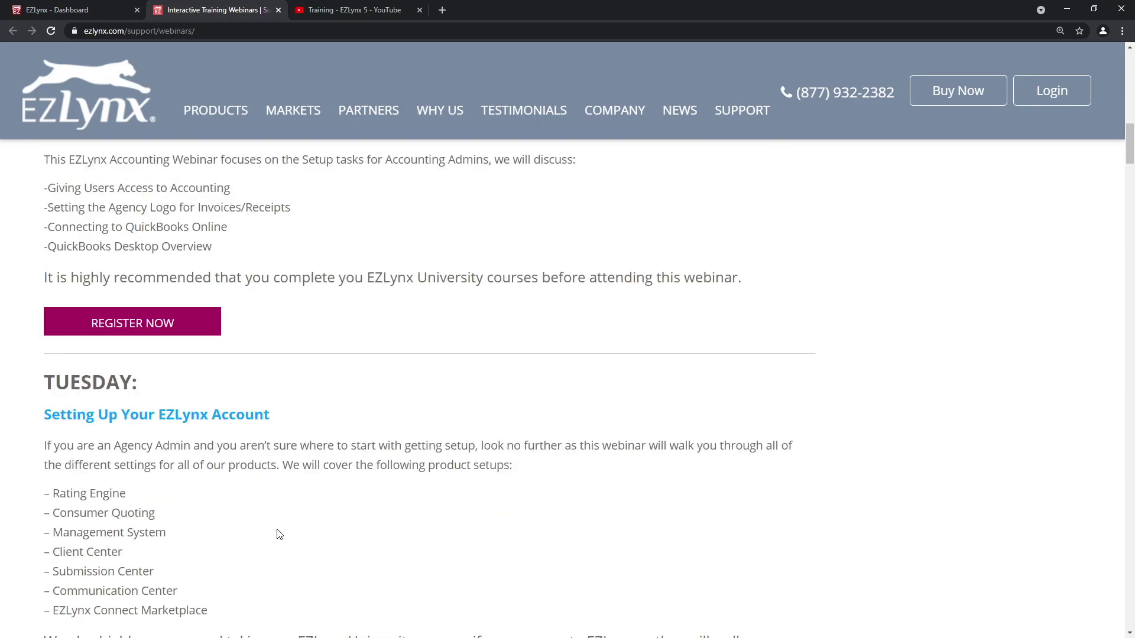
{"action": "left_click", "coordinate": [65, 10]}
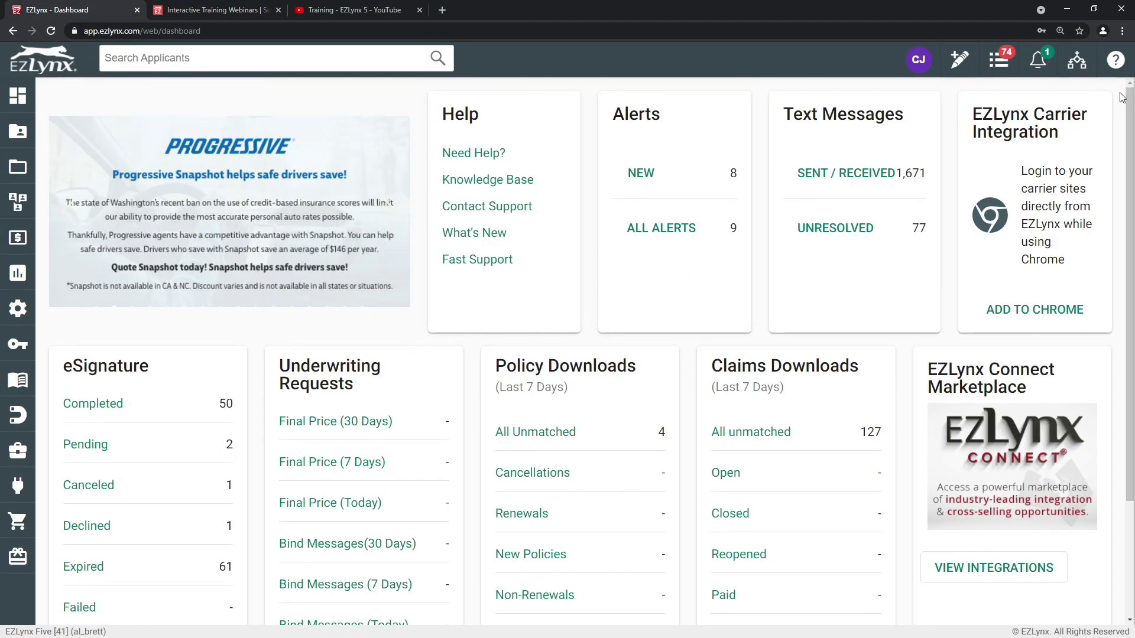
Bring up the Welcome to Support help panel.
{"action": "left_click", "coordinate": [1112, 65]}
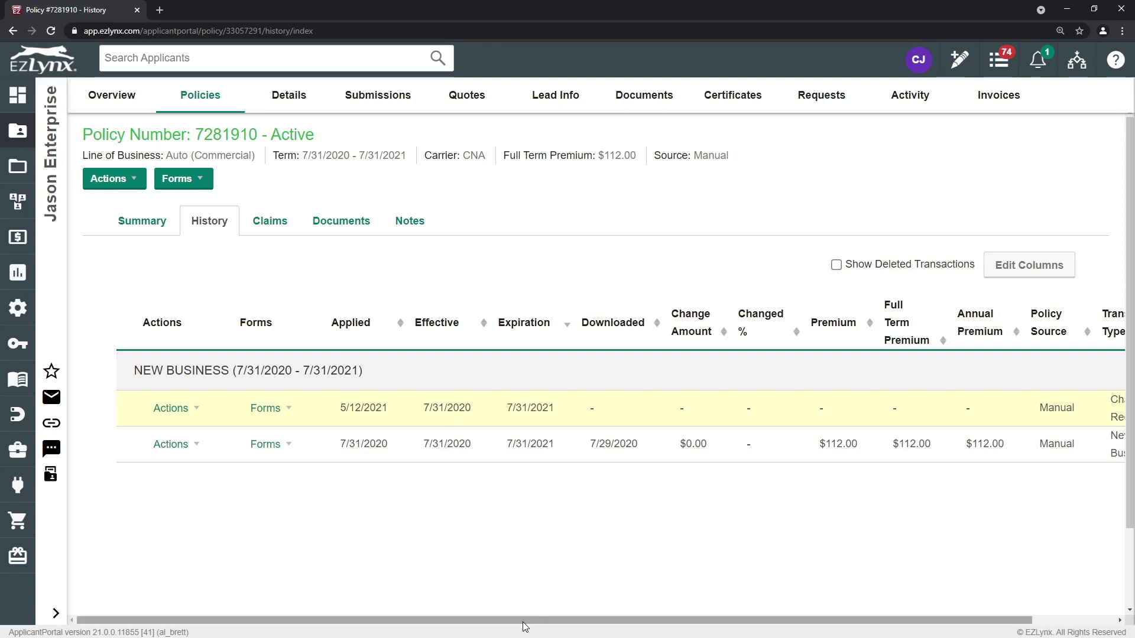
Scroll the policy history sideways to view Transaction Type, then switch to Account Overview.
{"action": "left_click_drag", "start_coordinate": [561, 620], "coordinate": [647, 629]}
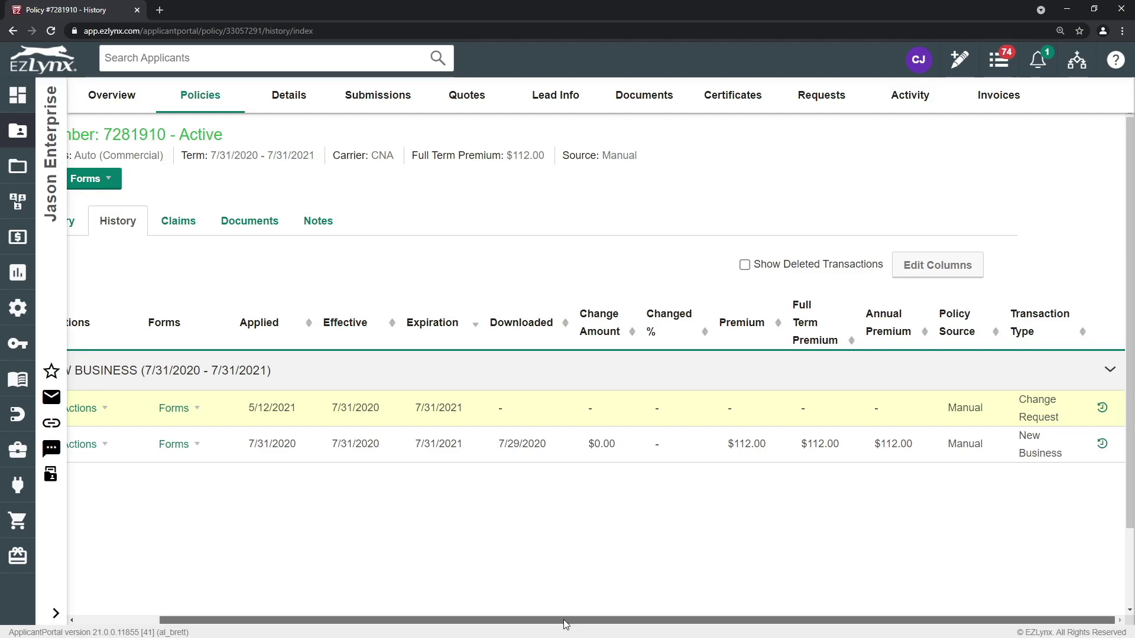
{"action": "left_click_drag", "start_coordinate": [562, 619], "coordinate": [489, 620]}
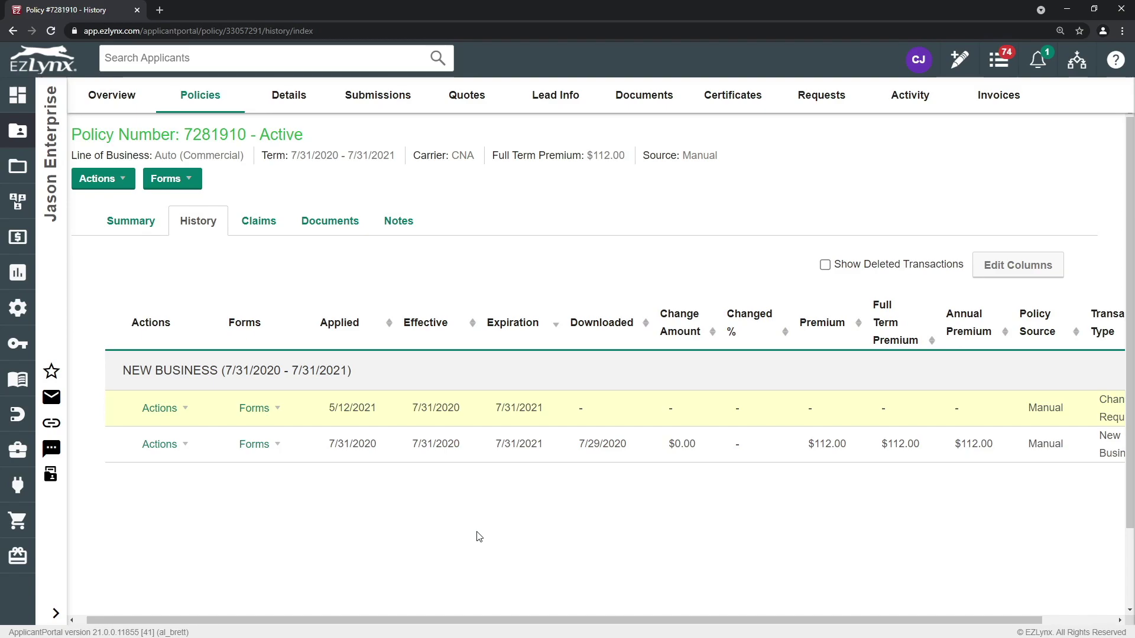
{"action": "mouse_move", "coordinate": [615, 624]}
{"action": "left_mouse_down"}
{"action": "mouse_move", "coordinate": [663, 615]}
{"action": "mouse_move", "coordinate": [615, 617]}
{"action": "left_mouse_up"}
{"action": "left_click", "coordinate": [116, 98]}
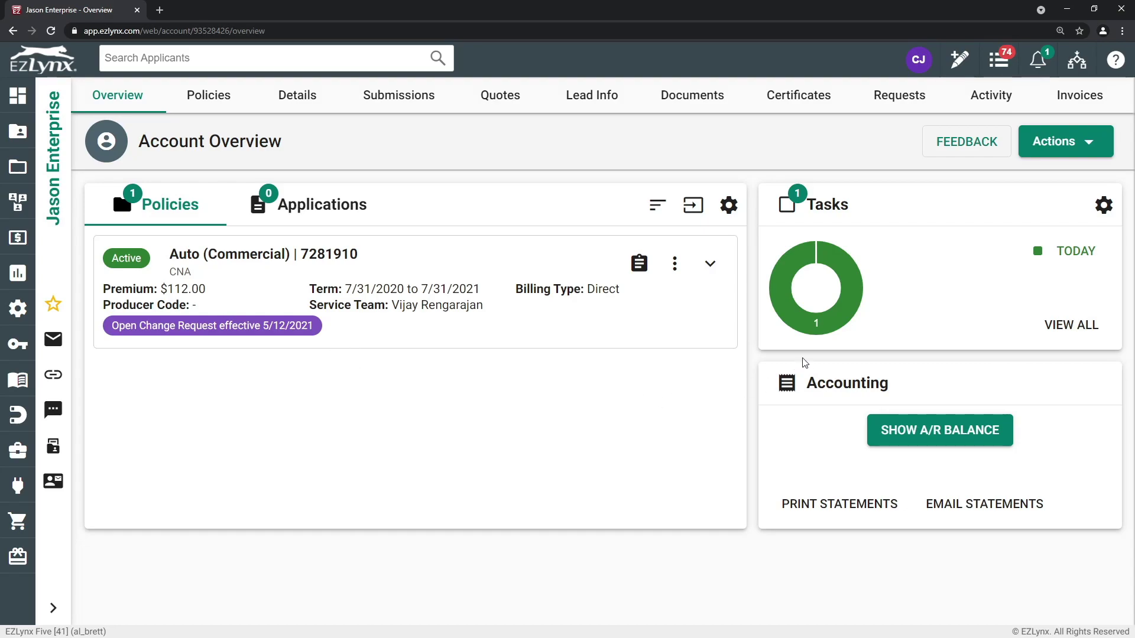
Show the account's Tasks side panel from the Account Overview Tasks chart.
{"action": "left_click", "coordinate": [847, 292]}
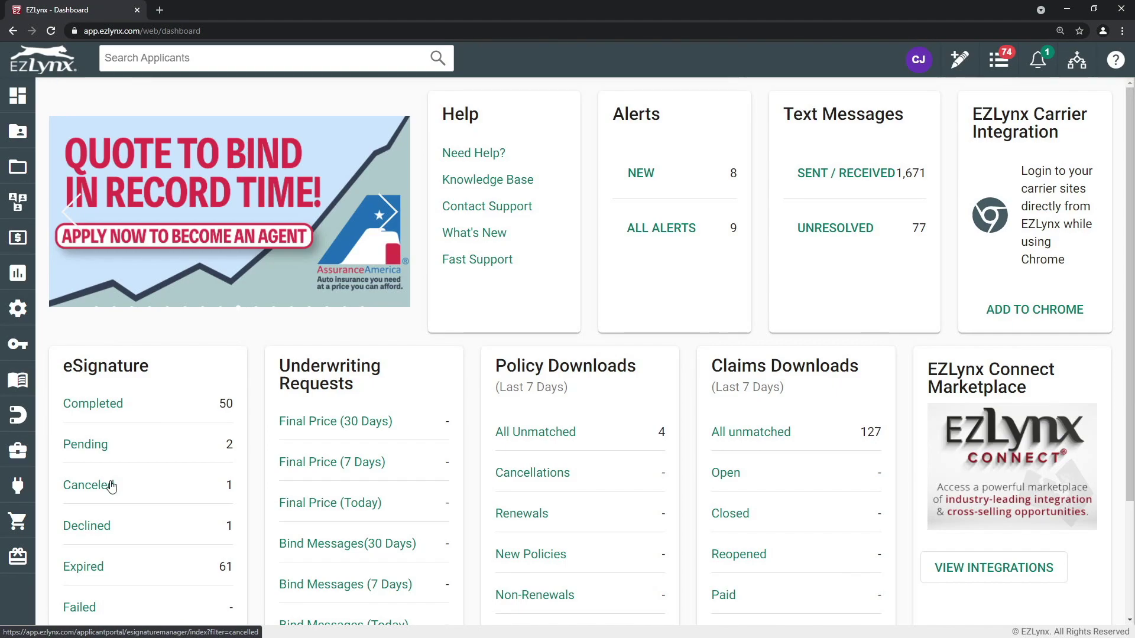
Go to the Connect Marketplace home page from the sidebar's Marketplace menu.
{"action": "mouse_move", "coordinate": [16, 490]}
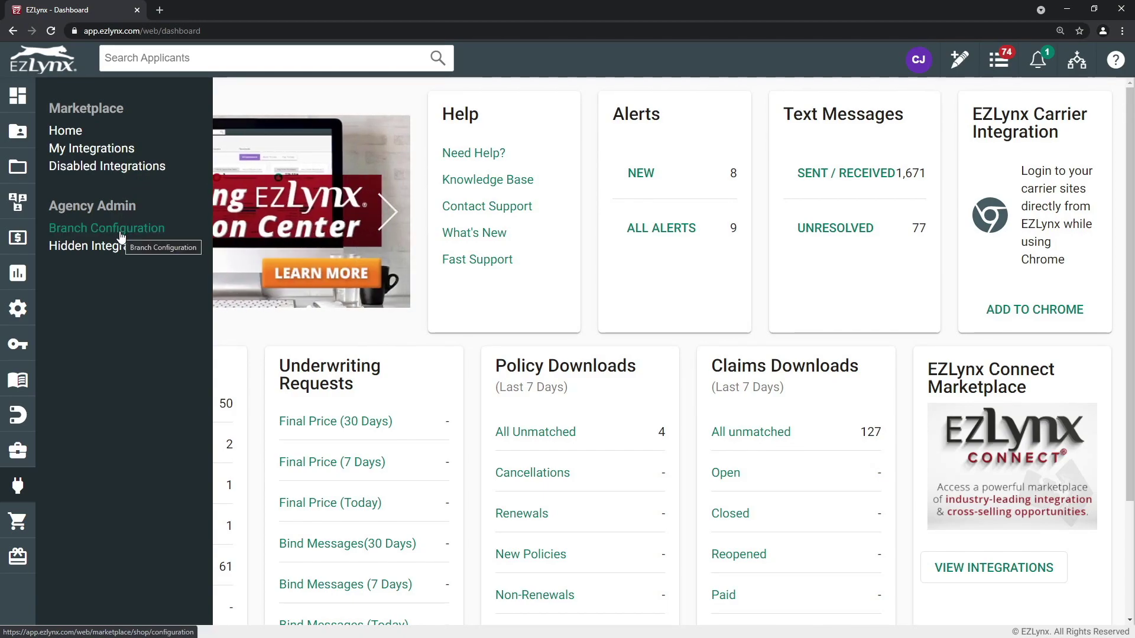
{"action": "left_click", "coordinate": [77, 134]}
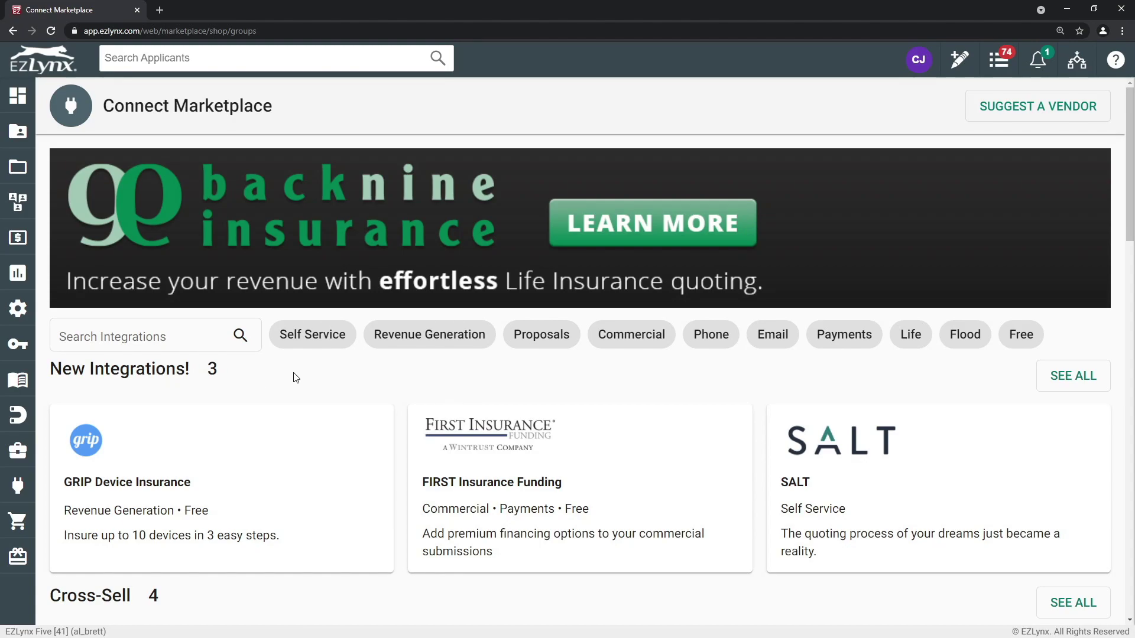
Browse the marketplace categories down to Software & Services, then back up to Financial.
{"action": "scroll", "coordinate": [296, 378], "scroll_direction": "down", "scroll_amount": 4}
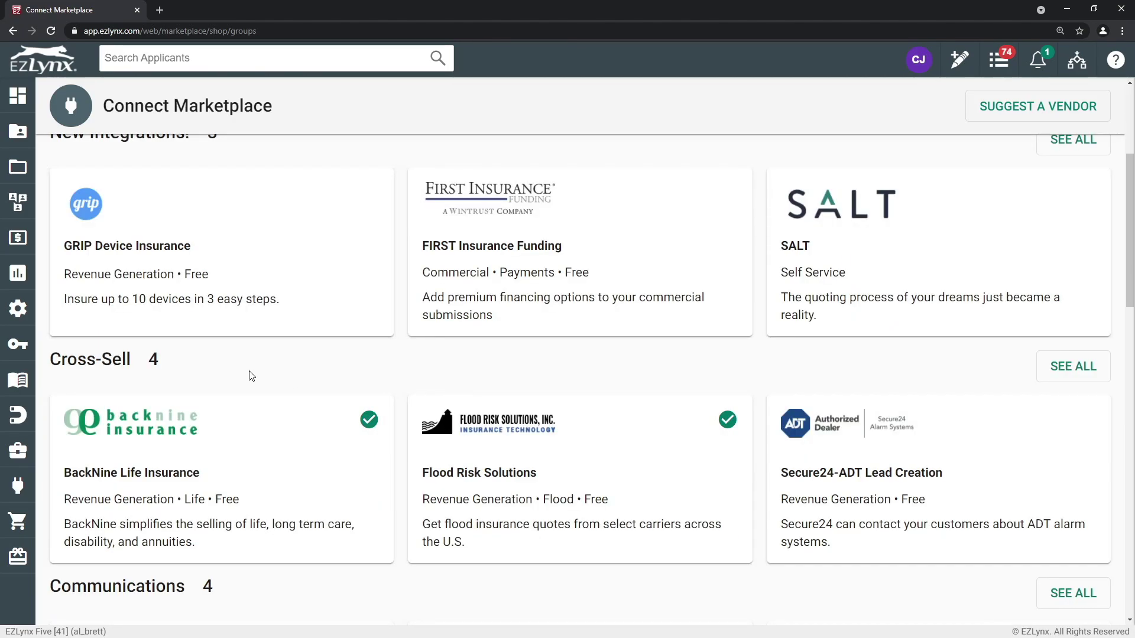
{"action": "scroll", "coordinate": [251, 375], "scroll_direction": "down", "scroll_amount": 7}
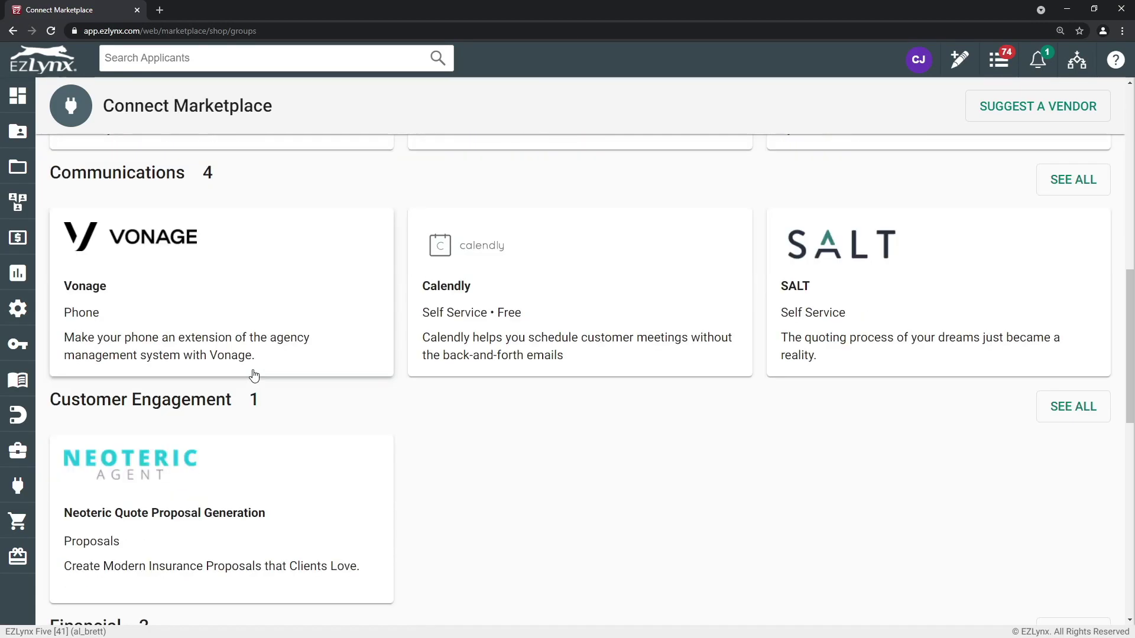
{"action": "scroll", "coordinate": [316, 387], "scroll_direction": "down", "scroll_amount": 5}
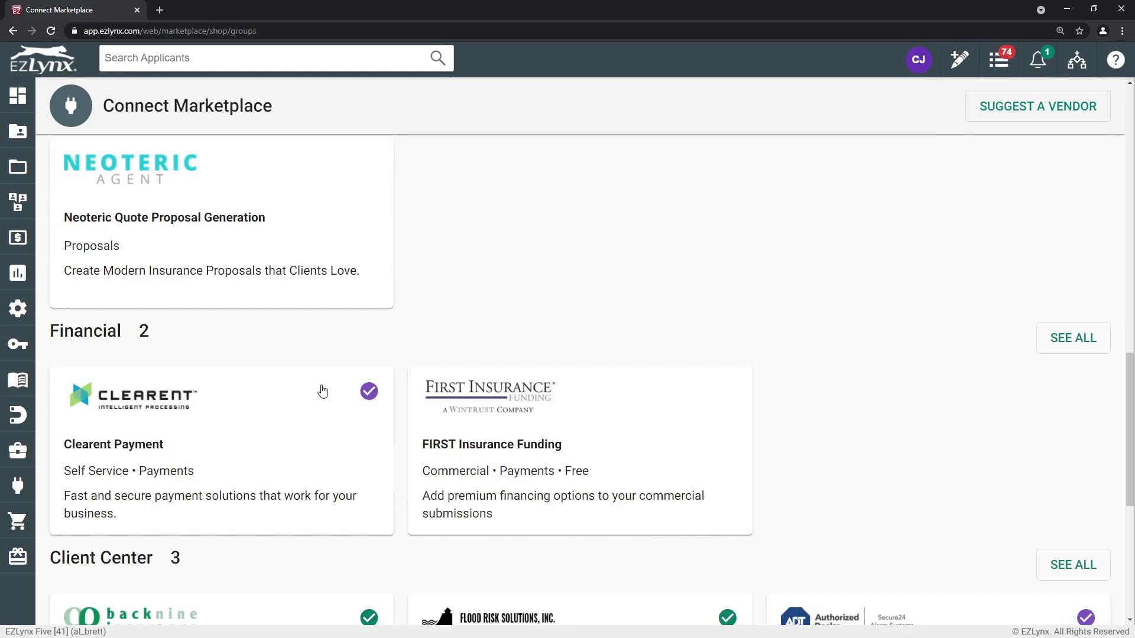
{"action": "scroll", "coordinate": [322, 392], "scroll_direction": "down", "scroll_amount": 4}
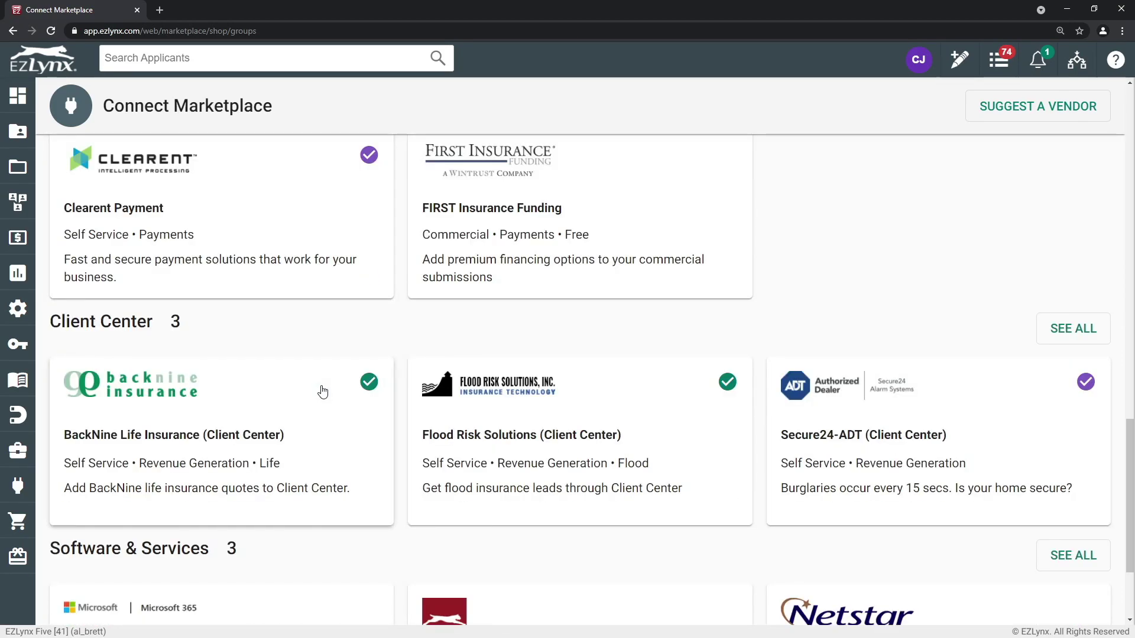
{"action": "scroll", "coordinate": [322, 392], "scroll_direction": "down", "scroll_amount": 3}
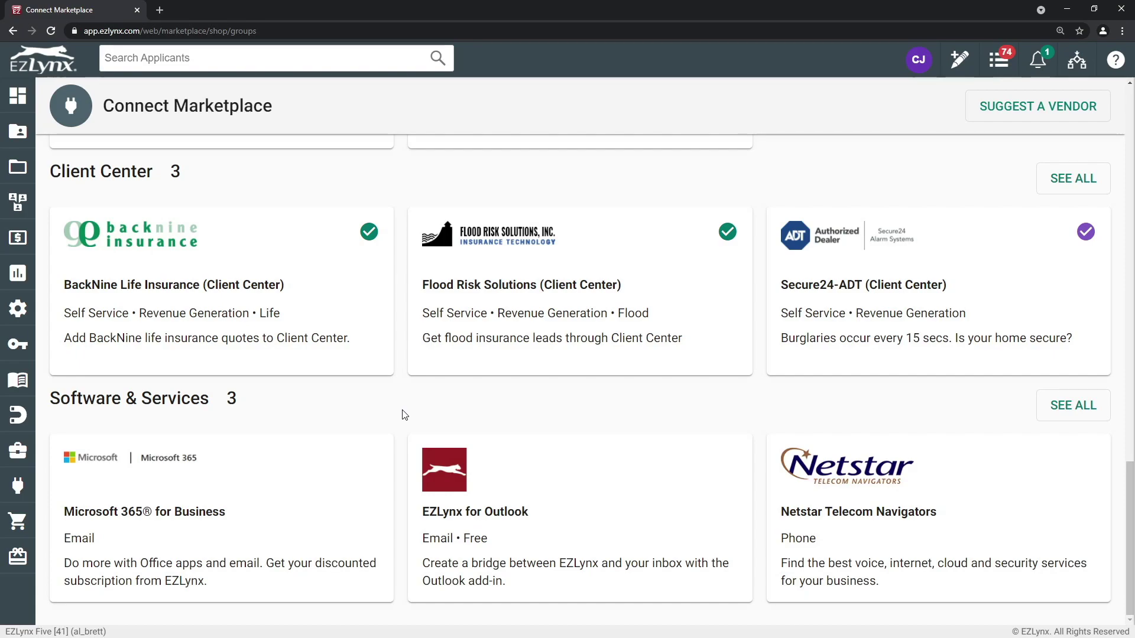
{"action": "scroll", "coordinate": [404, 415], "scroll_direction": "up", "scroll_amount": 8}
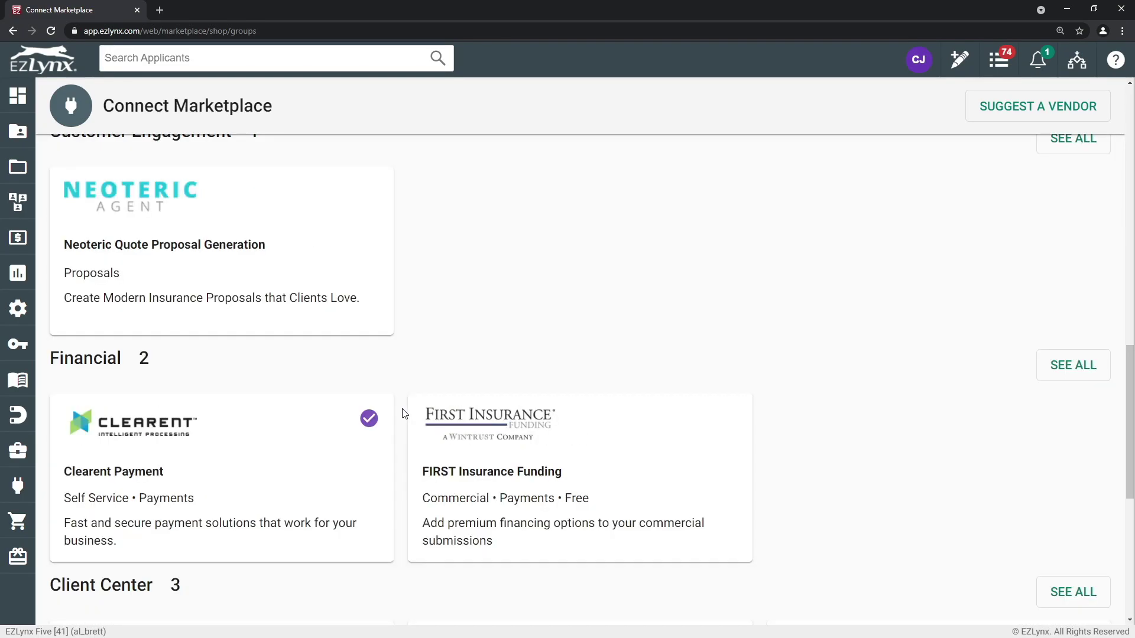
Search the Connect Marketplace integrations for 'GRIP'.
{"action": "scroll", "coordinate": [404, 414], "scroll_direction": "up", "scroll_amount": 13}
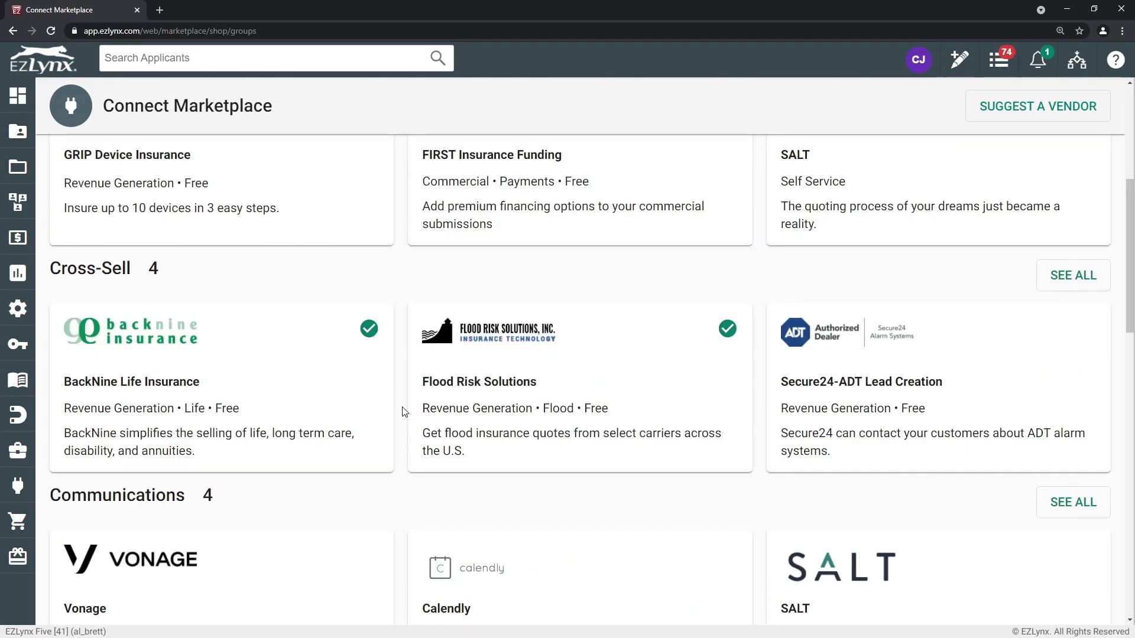
{"action": "scroll", "coordinate": [404, 412], "scroll_direction": "up", "scroll_amount": 2}
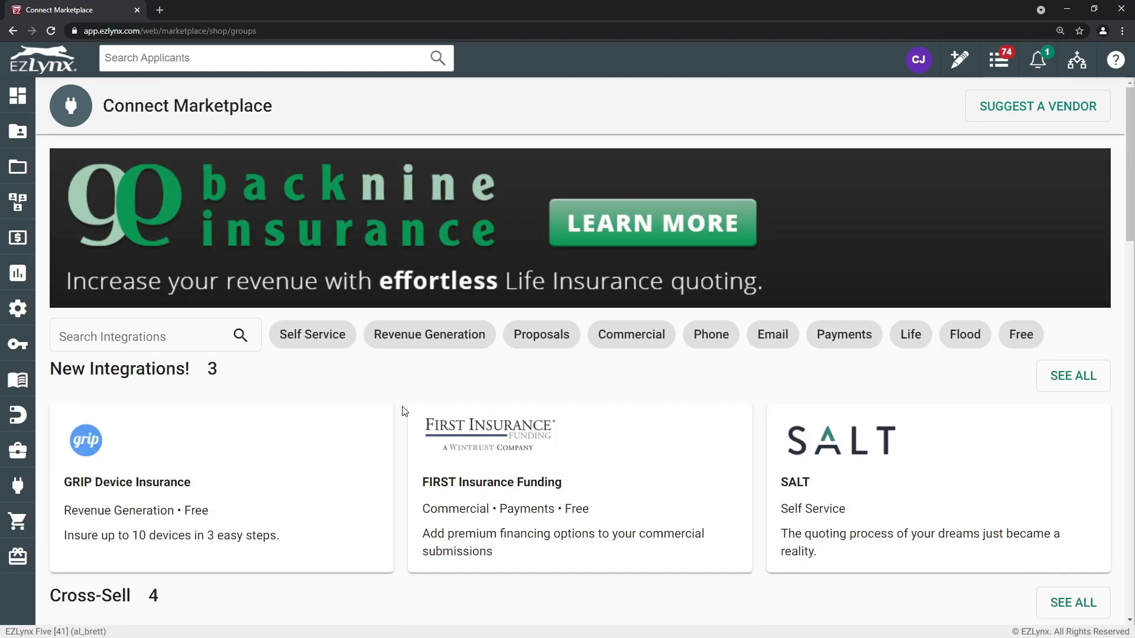
{"action": "left_click", "coordinate": [147, 331]}
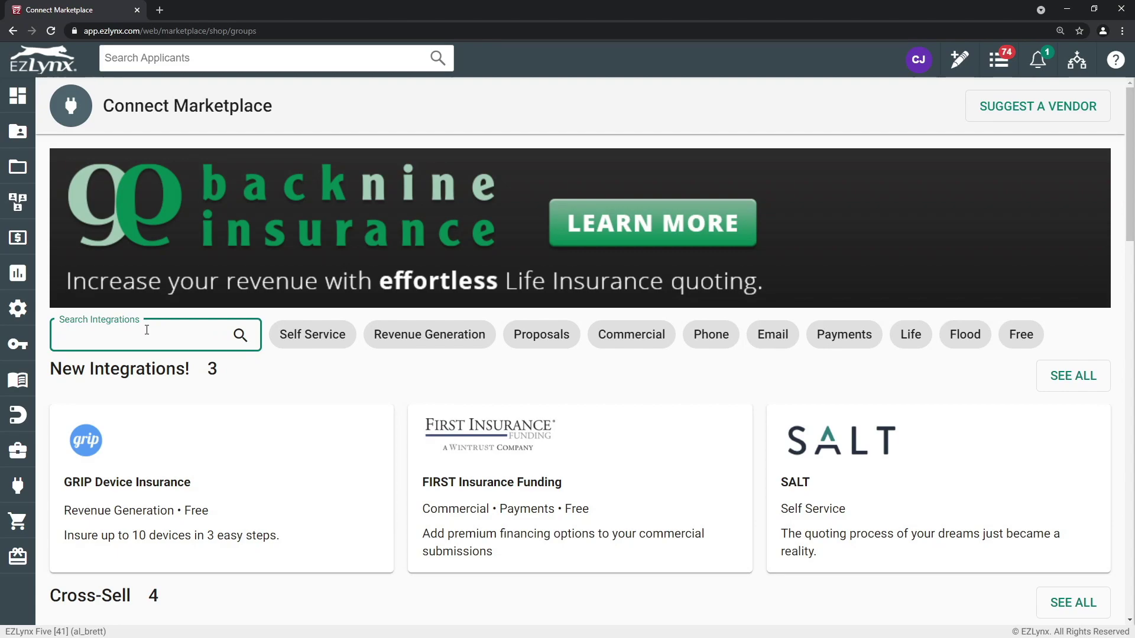
{"action": "type", "text": "GRIP"}
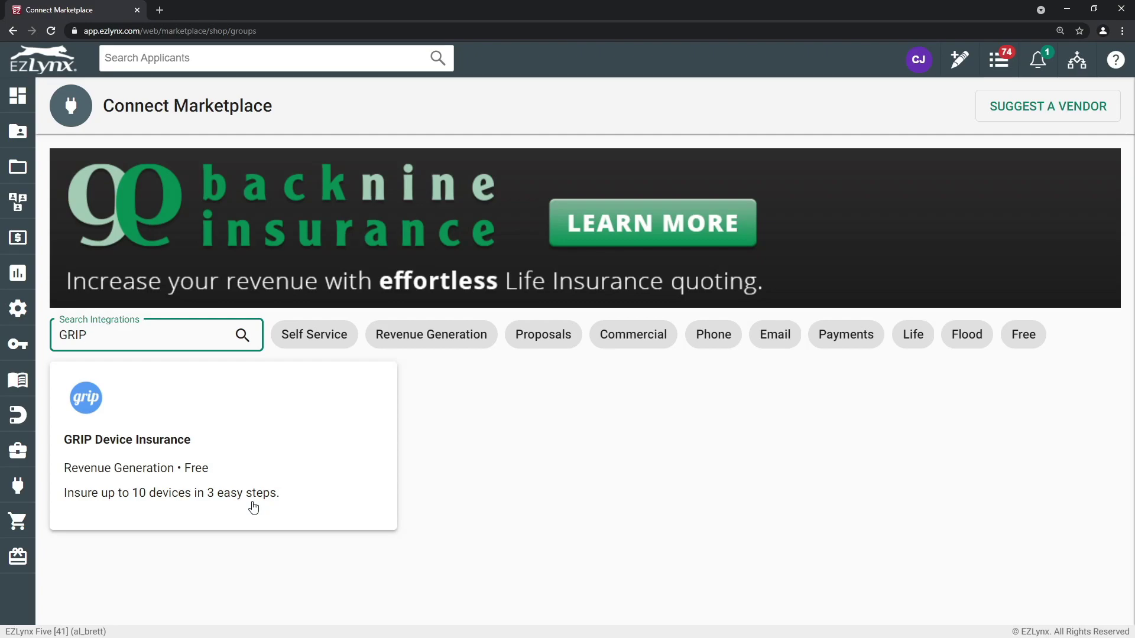
Open GRIP Device Insurance details and follow the Appointment Process link to Grip's Become an Agent form.
{"action": "left_click", "coordinate": [284, 435]}
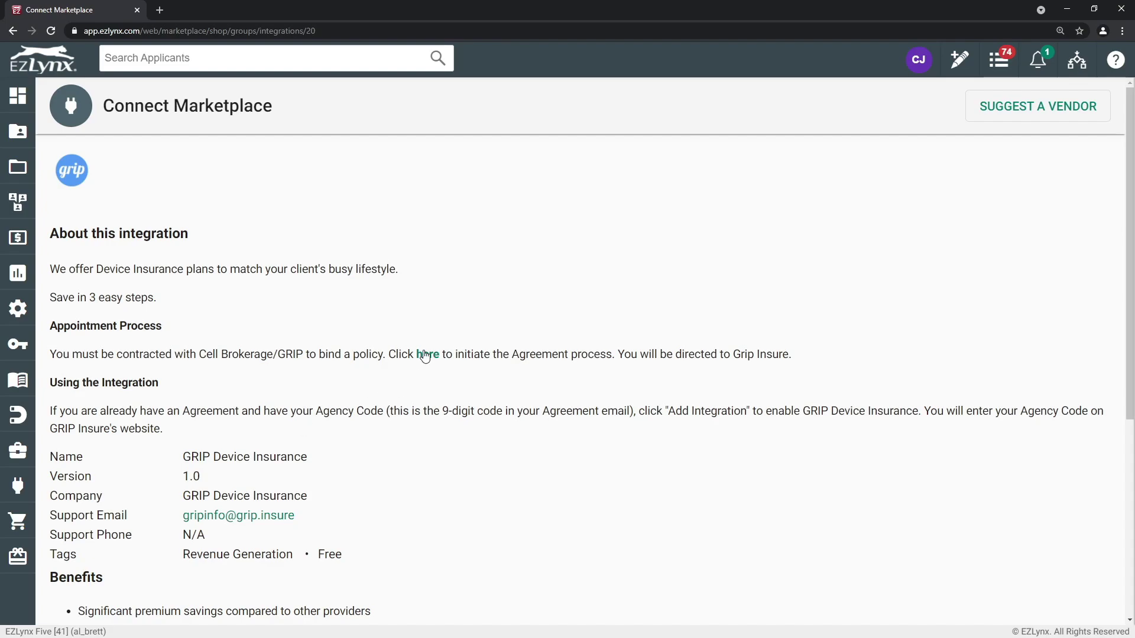
{"action": "scroll", "coordinate": [511, 351], "scroll_direction": "down", "scroll_amount": 1}
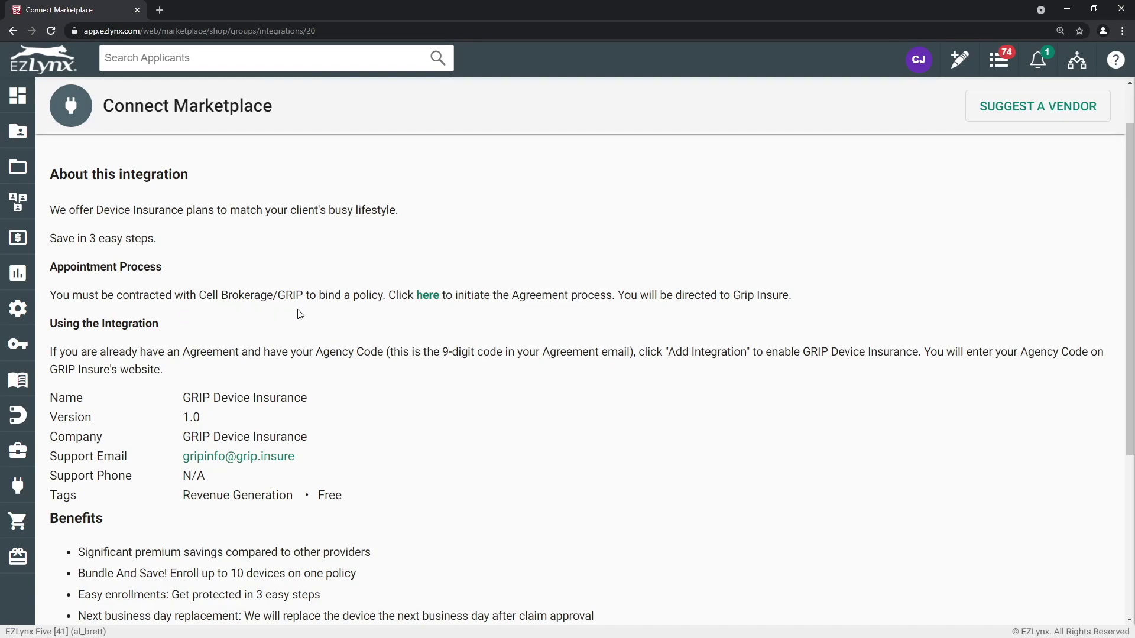
{"action": "left_click", "coordinate": [428, 295]}
{"action": "left_click", "coordinate": [239, 12]}
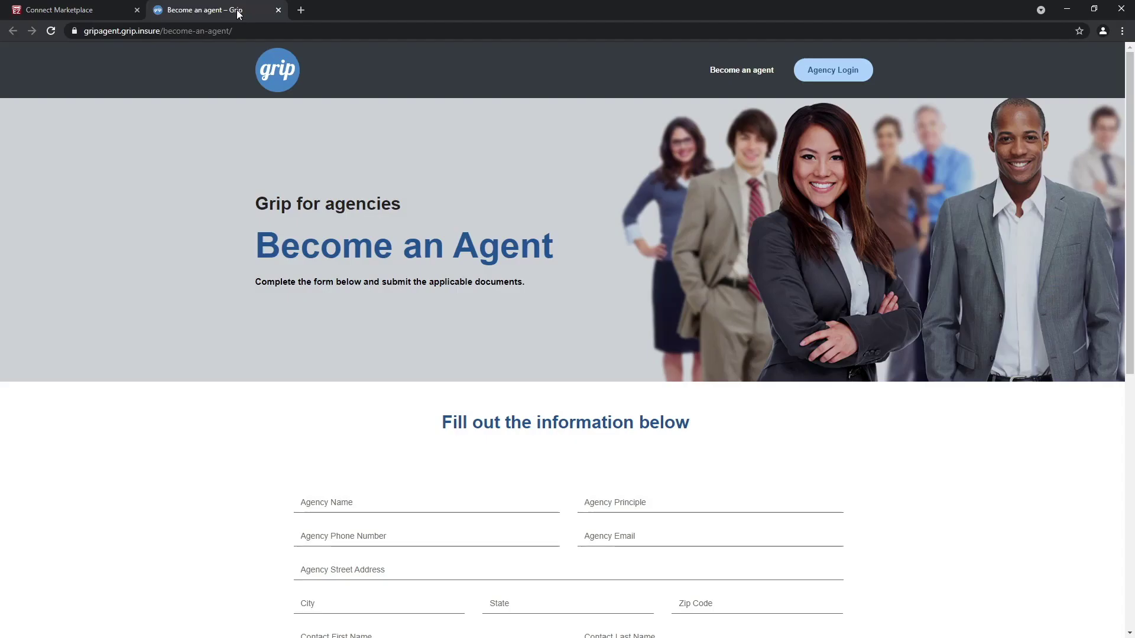
{"action": "scroll", "coordinate": [271, 473], "scroll_direction": "down", "scroll_amount": 1}
{"action": "scroll", "coordinate": [270, 472], "scroll_direction": "down", "scroll_amount": 4}
{"action": "scroll", "coordinate": [269, 470], "scroll_direction": "up", "scroll_amount": 2}
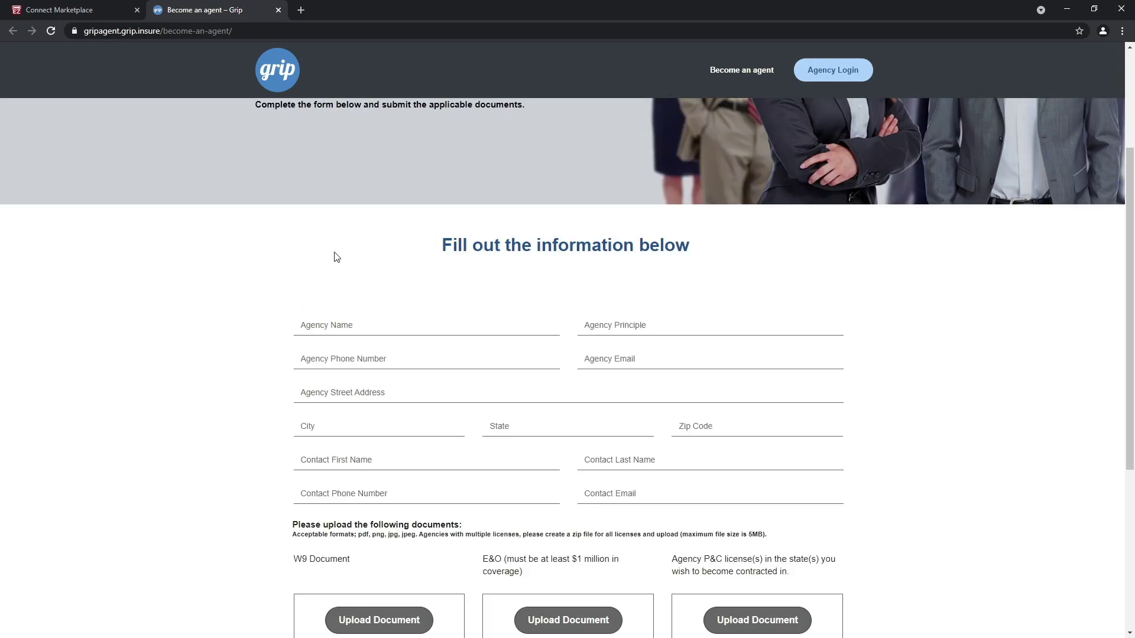
Go back to the GRIP Device Insurance details and scroll down to its Benefits list.
{"action": "left_click", "coordinate": [90, 13]}
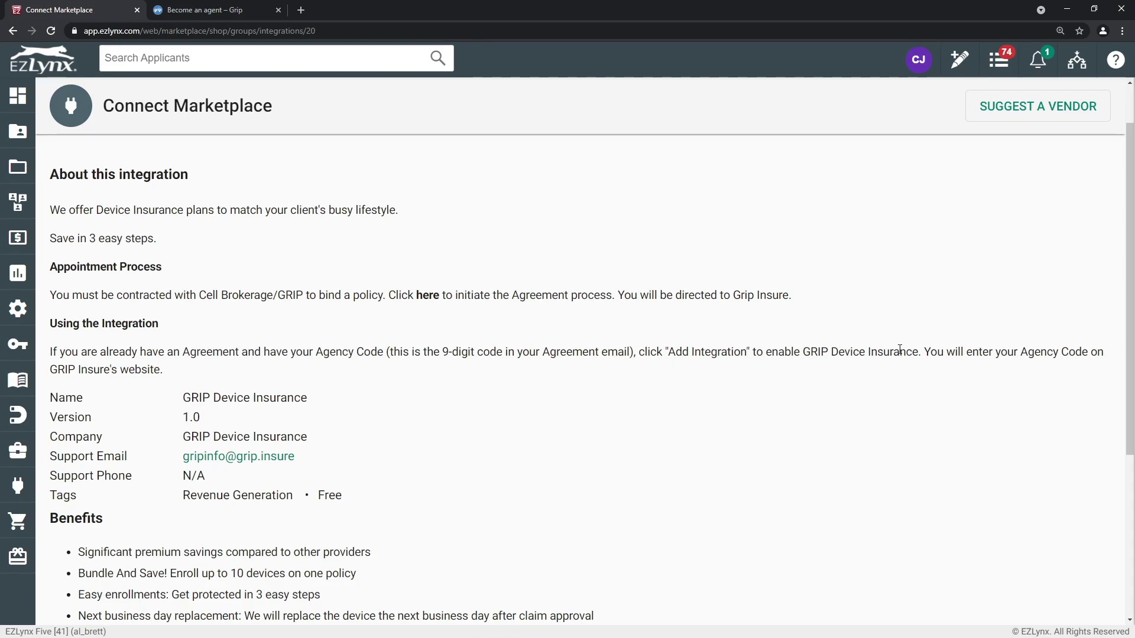
{"action": "scroll", "coordinate": [519, 429], "scroll_direction": "down", "scroll_amount": 2}
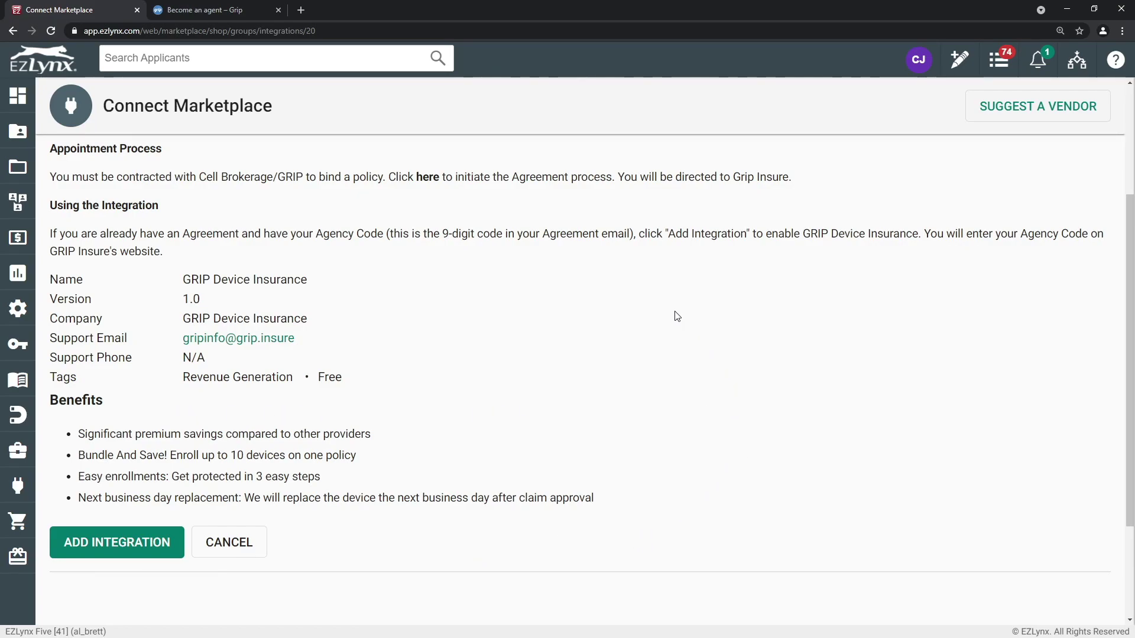
Return to the Connect Marketplace Home from the plug-icon flyout and scroll through its integrations.
{"action": "mouse_move", "coordinate": [19, 493]}
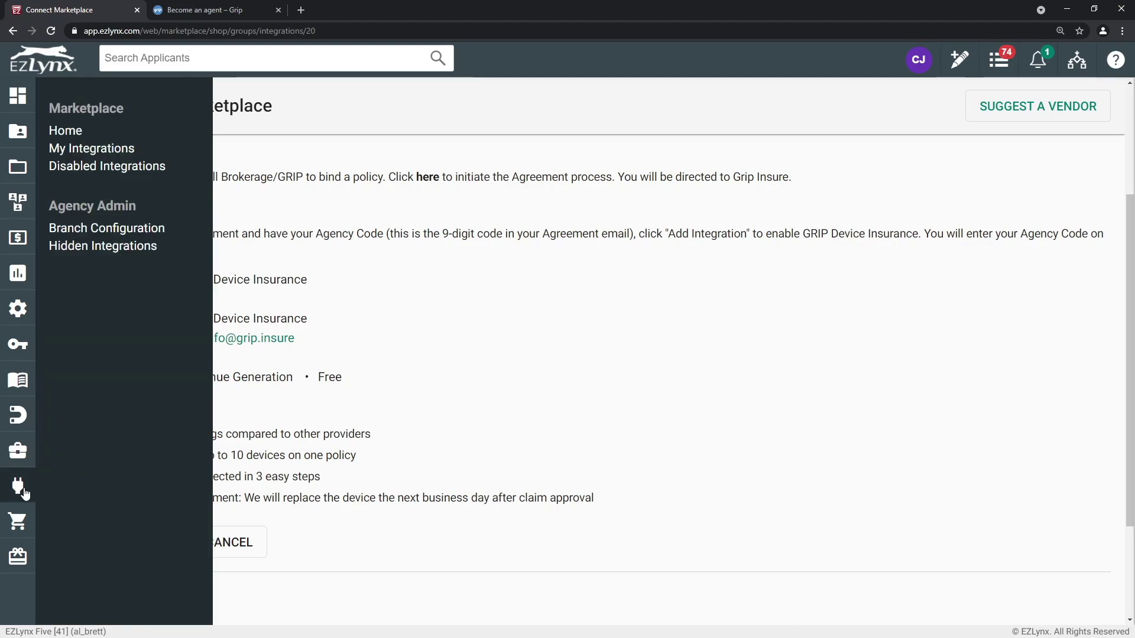
{"action": "left_click", "coordinate": [75, 142]}
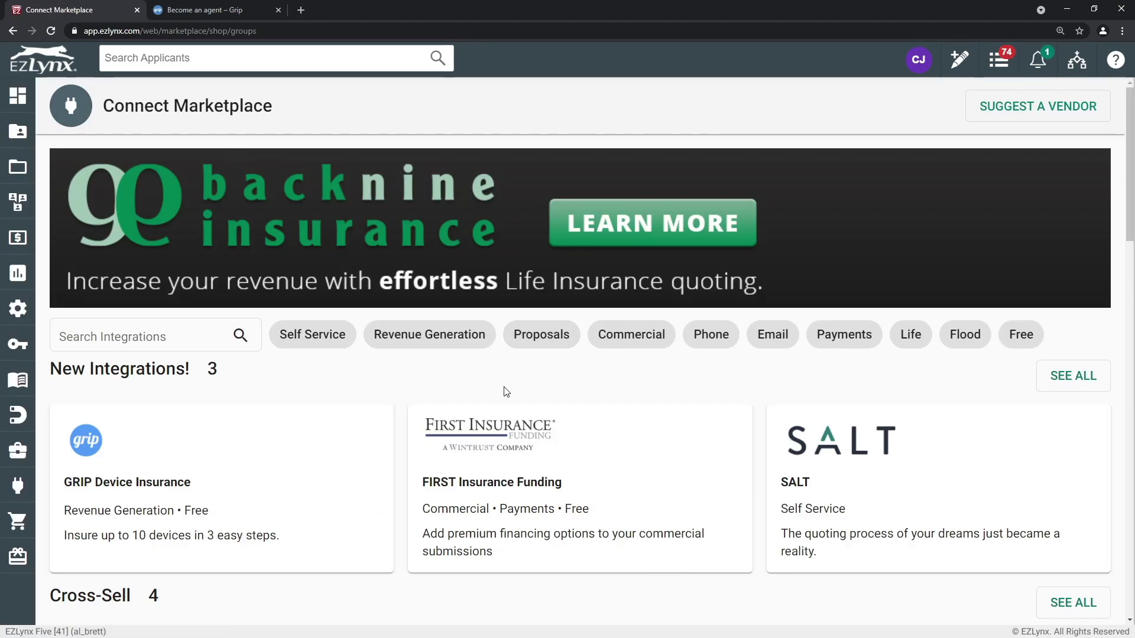
{"action": "scroll", "coordinate": [502, 392], "scroll_direction": "down", "scroll_amount": 4}
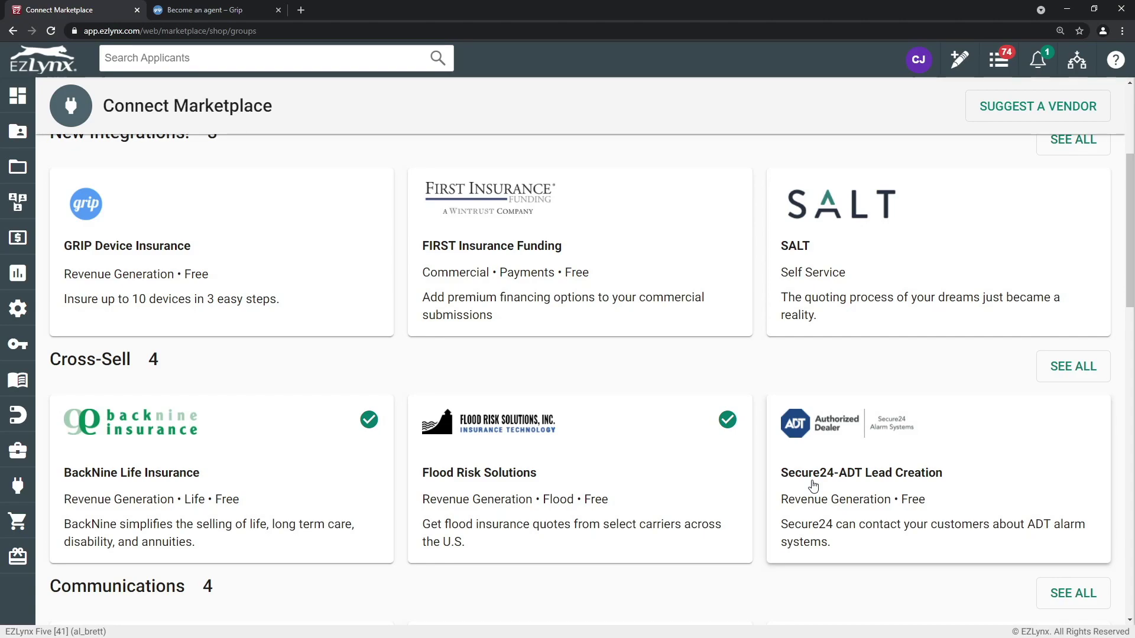
{"action": "scroll", "coordinate": [812, 485], "scroll_direction": "up", "scroll_amount": 4}
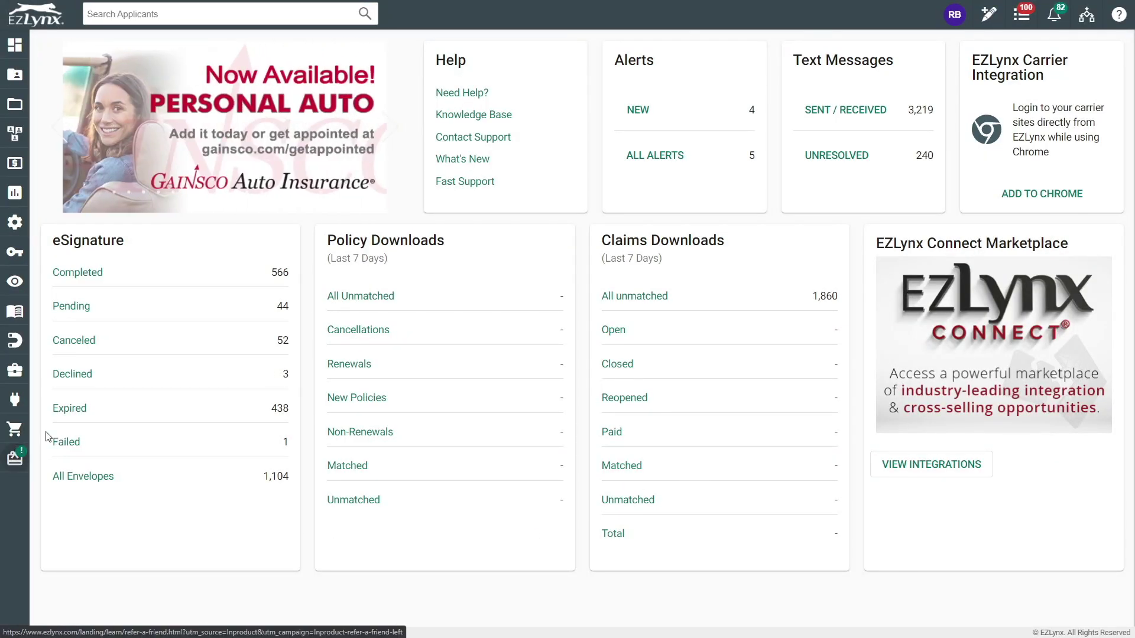
{"action": "left_click", "coordinate": [15, 459]}
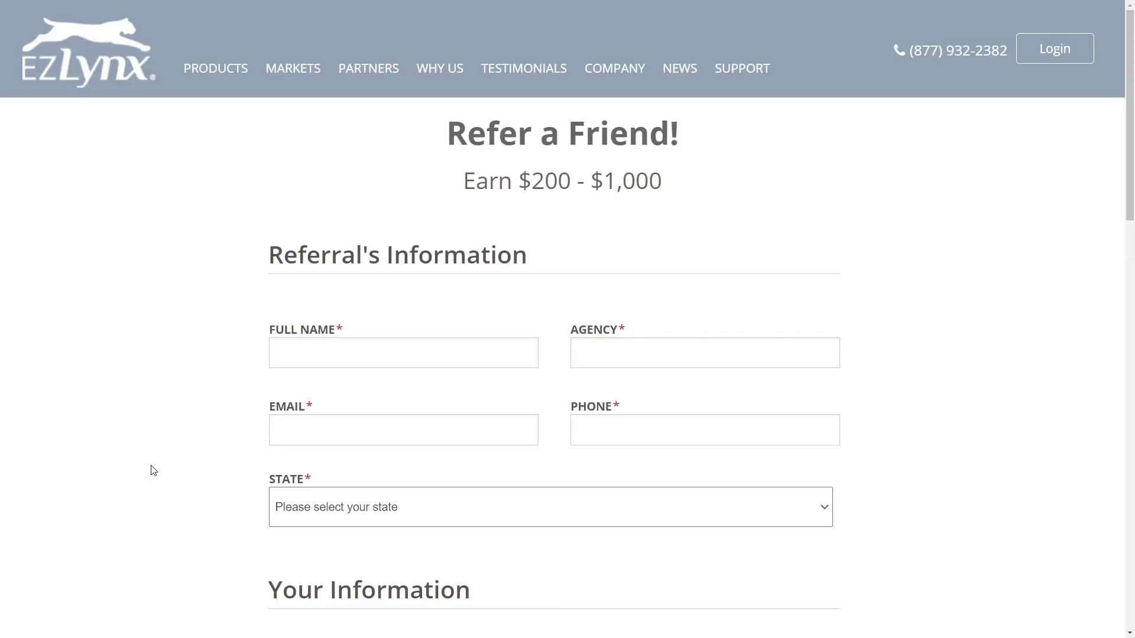
{"action": "scroll", "coordinate": [247, 277], "scroll_direction": "down", "scroll_amount": 5}
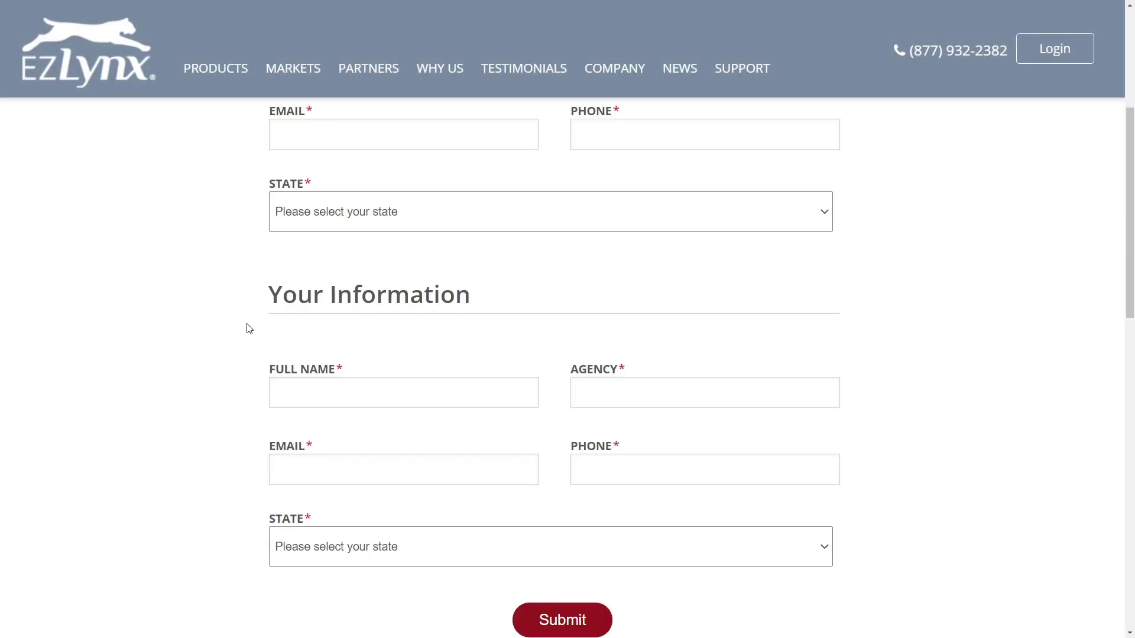
{"action": "scroll", "coordinate": [249, 328], "scroll_direction": "down", "scroll_amount": 6}
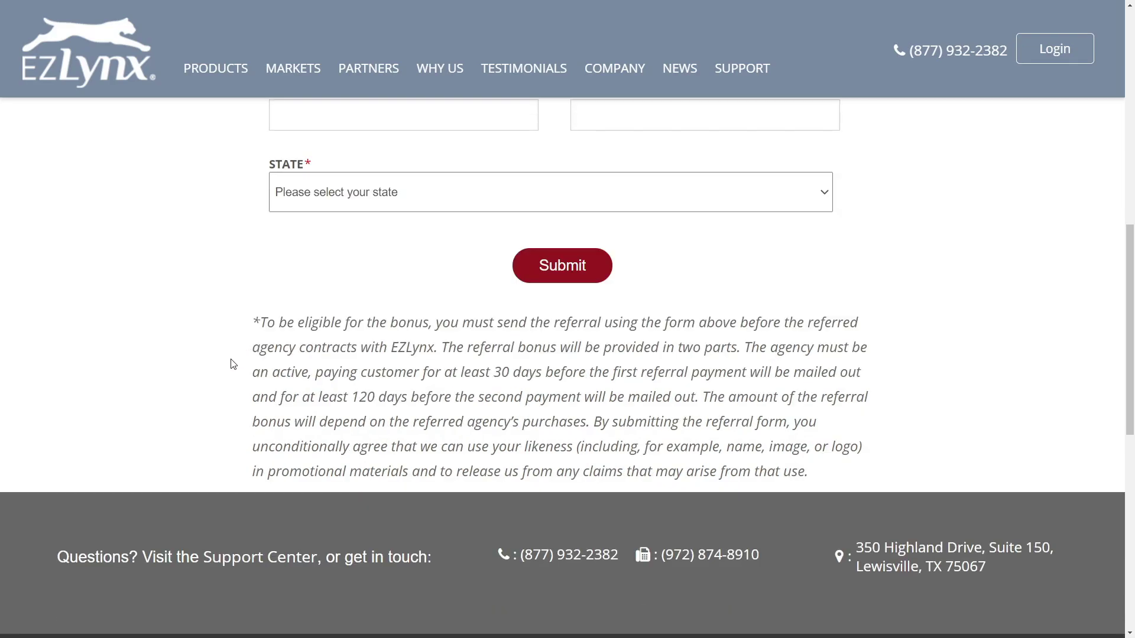
{"action": "scroll", "coordinate": [233, 363], "scroll_direction": "up", "scroll_amount": 10}
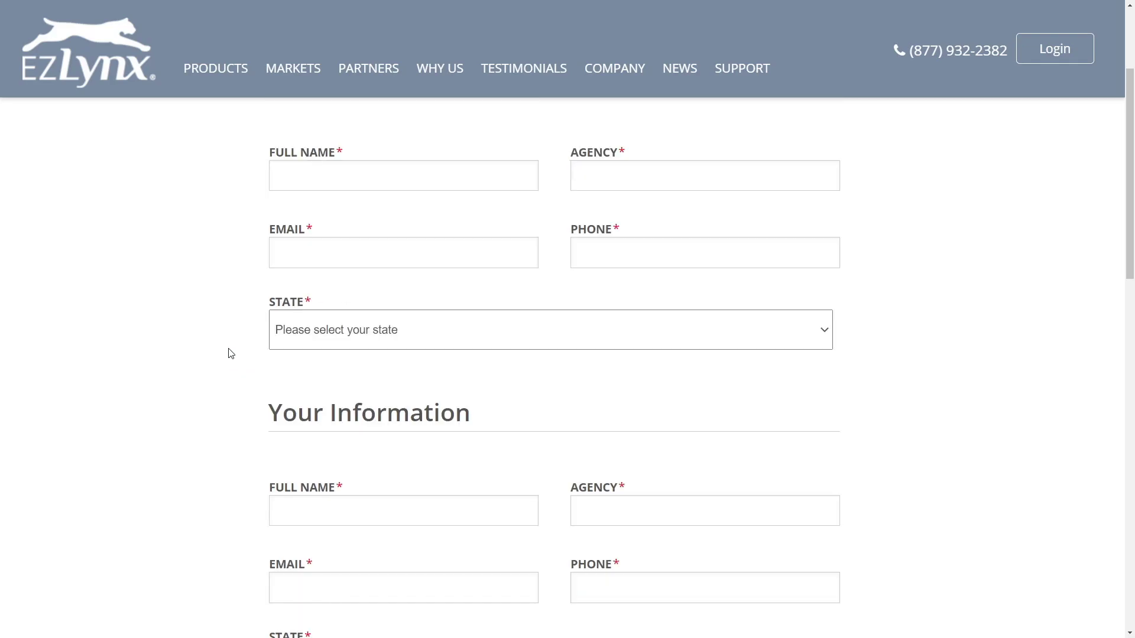
{"action": "scroll", "coordinate": [231, 353], "scroll_direction": "up", "scroll_amount": 3}
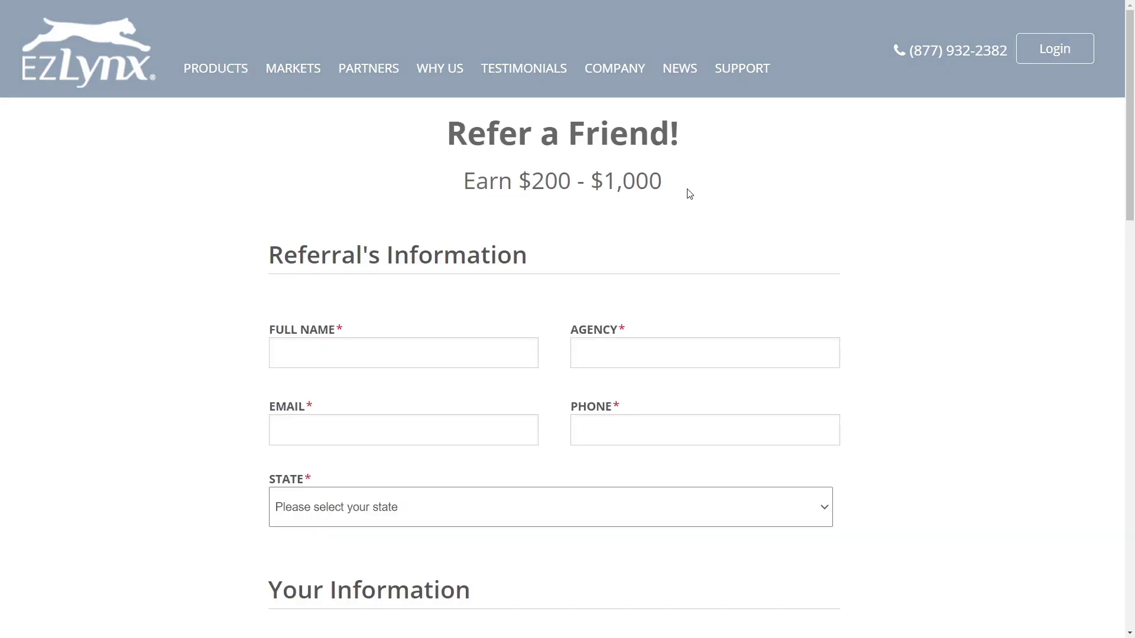